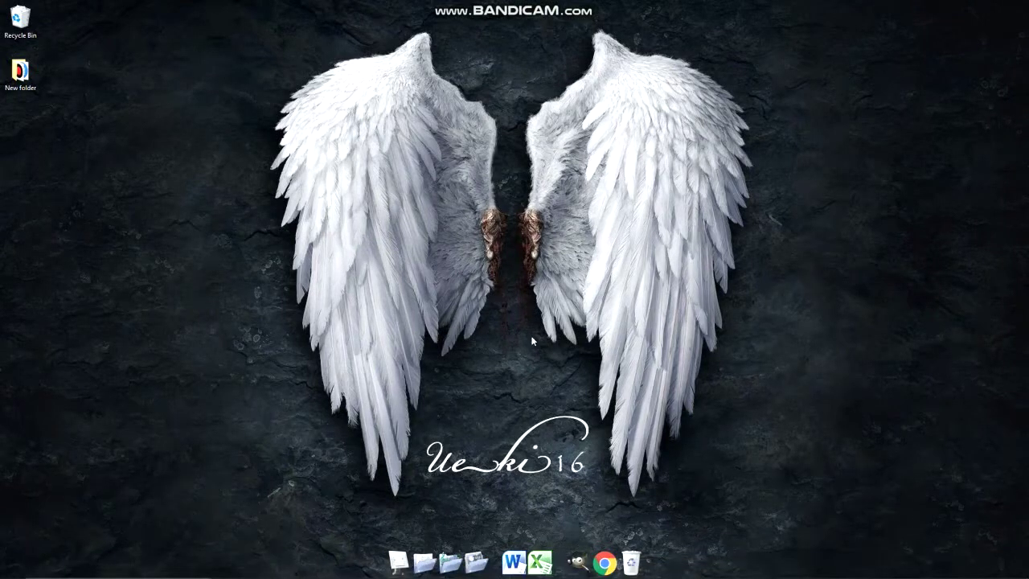
After previewing the finished image, open lightbulb-1875255_960_720.webp from the BULB FISH BOWL folder in GIMP.
{"action": "left_click", "coordinate": [486, 568]}
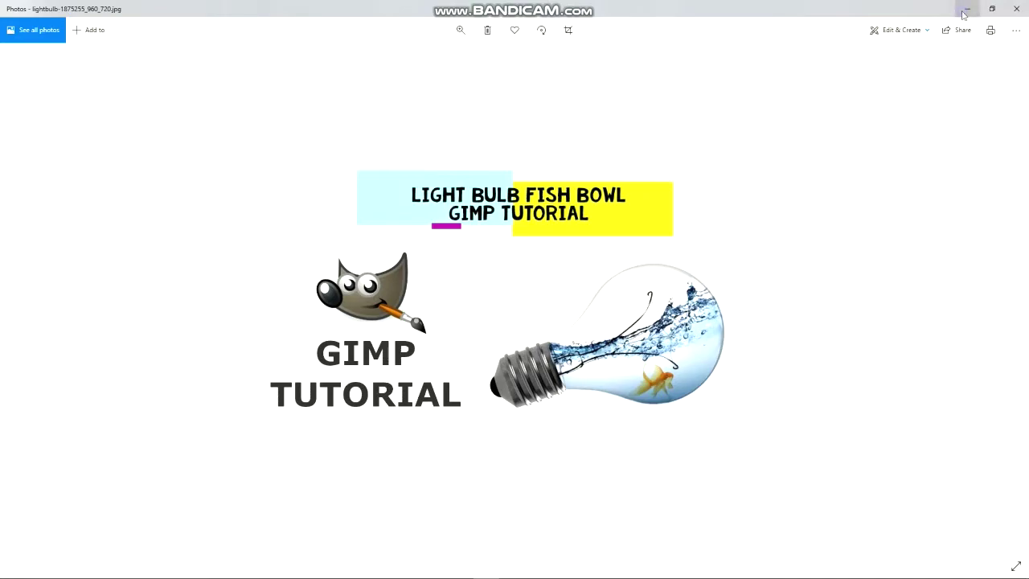
{"action": "left_click", "coordinate": [966, 10]}
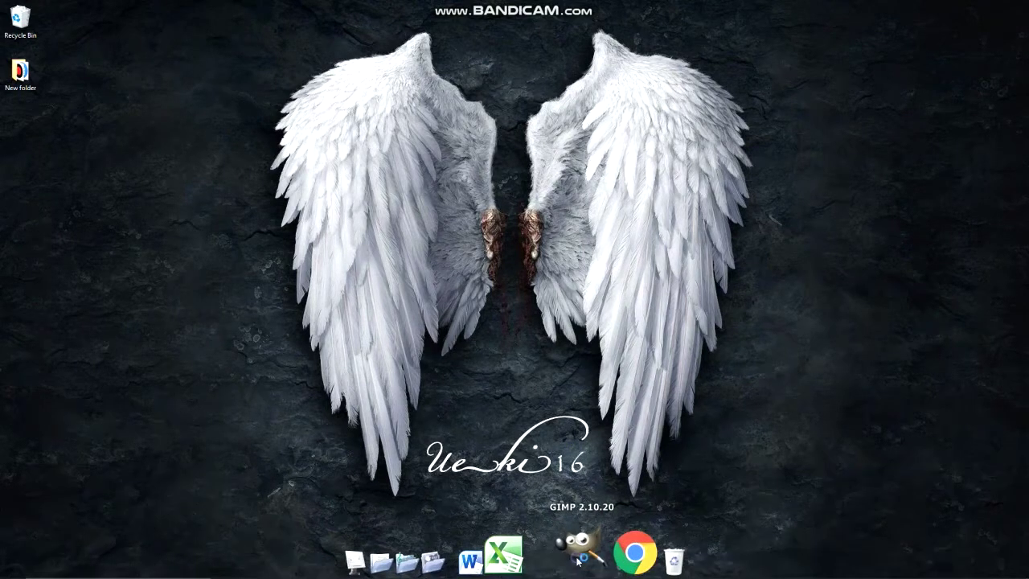
{"action": "left_click", "coordinate": [577, 554]}
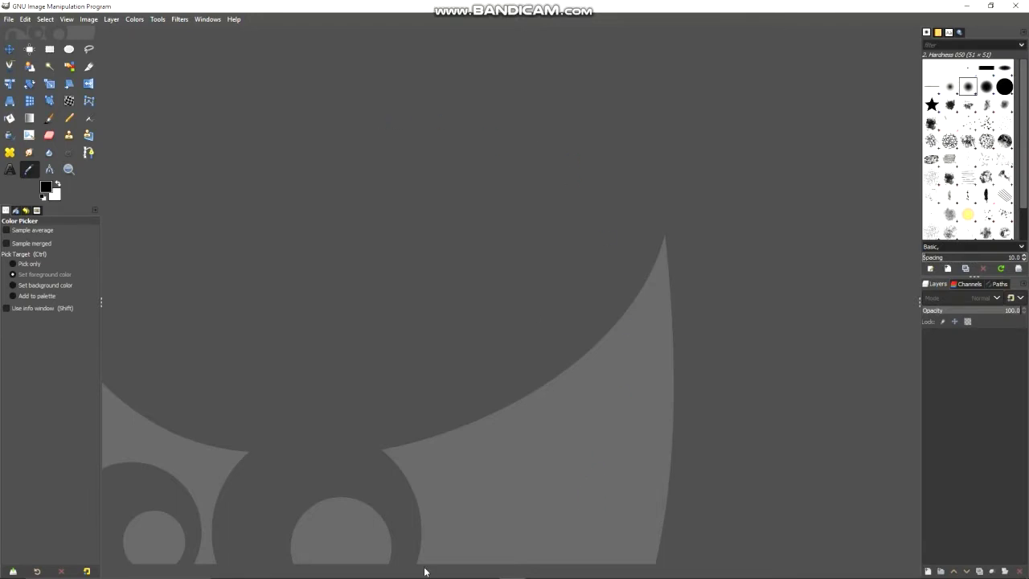
{"action": "left_click", "coordinate": [459, 567]}
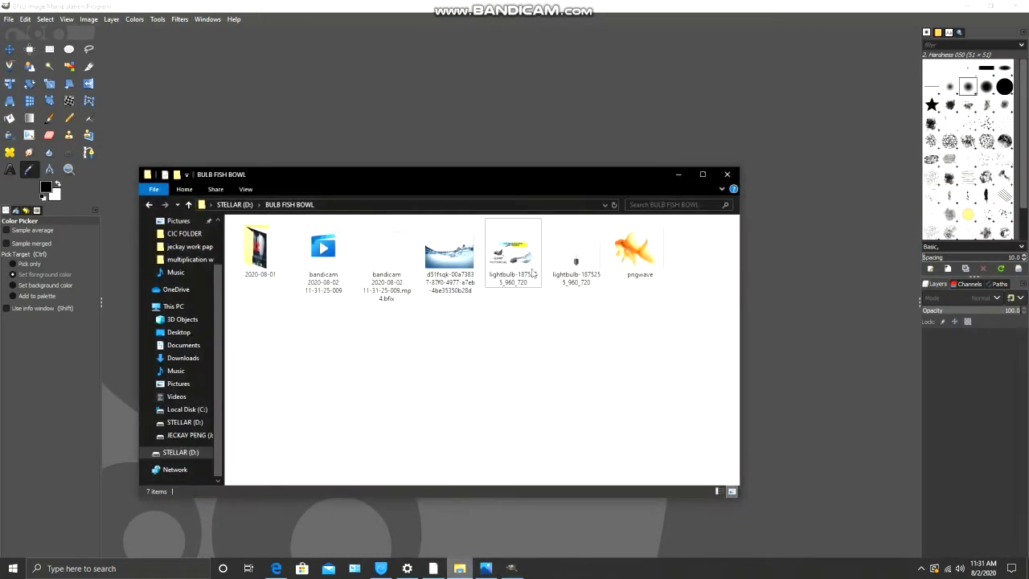
{"action": "left_click", "coordinate": [580, 254]}
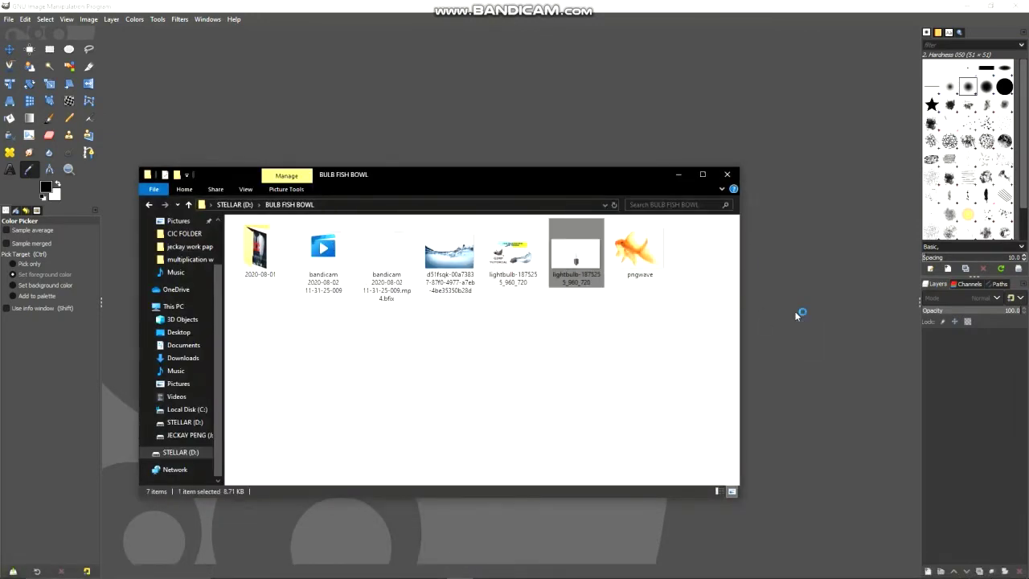
Rotate the lightbulb layer by 77.55° so the bulb lies on its side.
{"action": "left_click", "coordinate": [31, 84]}
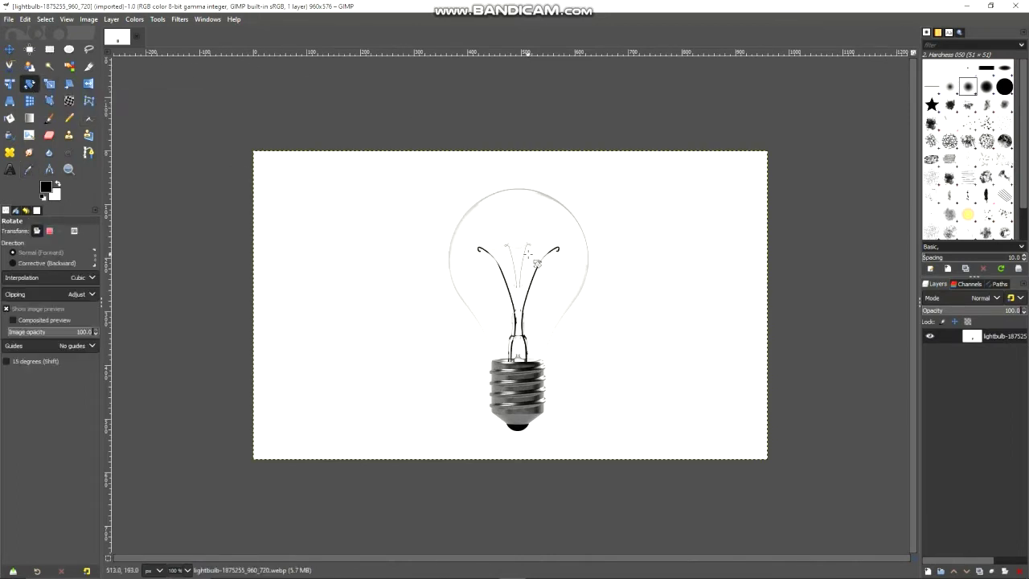
{"action": "left_click", "coordinate": [537, 262]}
{"action": "mouse_move", "coordinate": [752, 363]}
{"action": "left_mouse_down"}
{"action": "mouse_move", "coordinate": [730, 390]}
{"action": "mouse_move", "coordinate": [514, 445]}
{"action": "mouse_move", "coordinate": [472, 389]}
{"action": "mouse_move", "coordinate": [517, 420]}
{"action": "mouse_move", "coordinate": [512, 413]}
{"action": "left_mouse_up"}
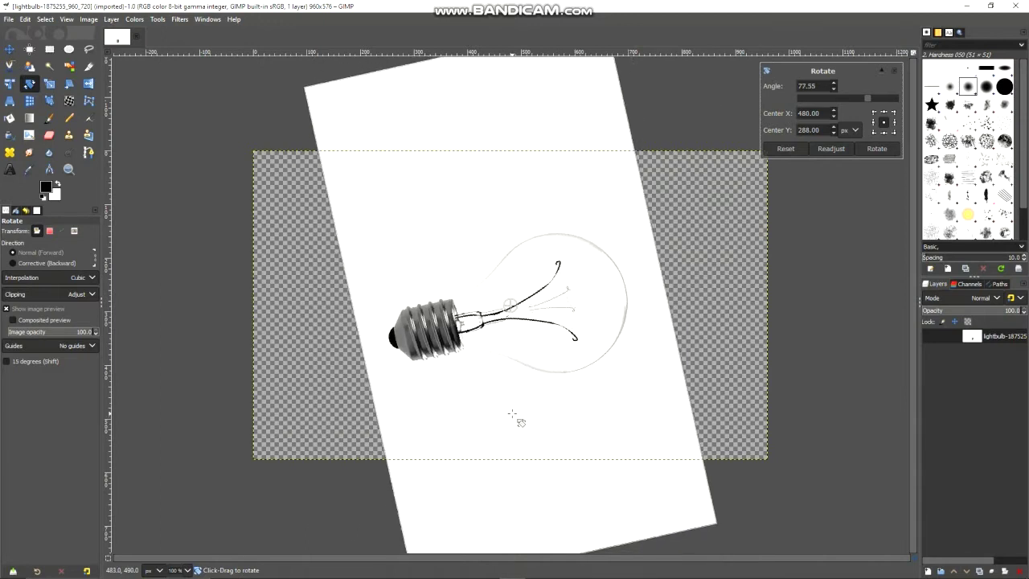
{"action": "left_click", "coordinate": [875, 150]}
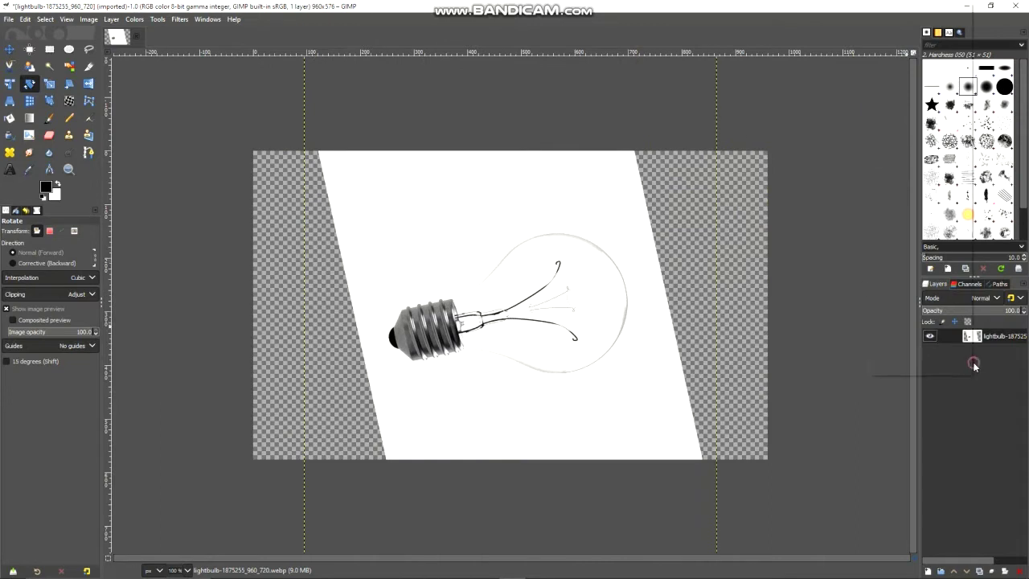
{"action": "right_click", "coordinate": [974, 366]}
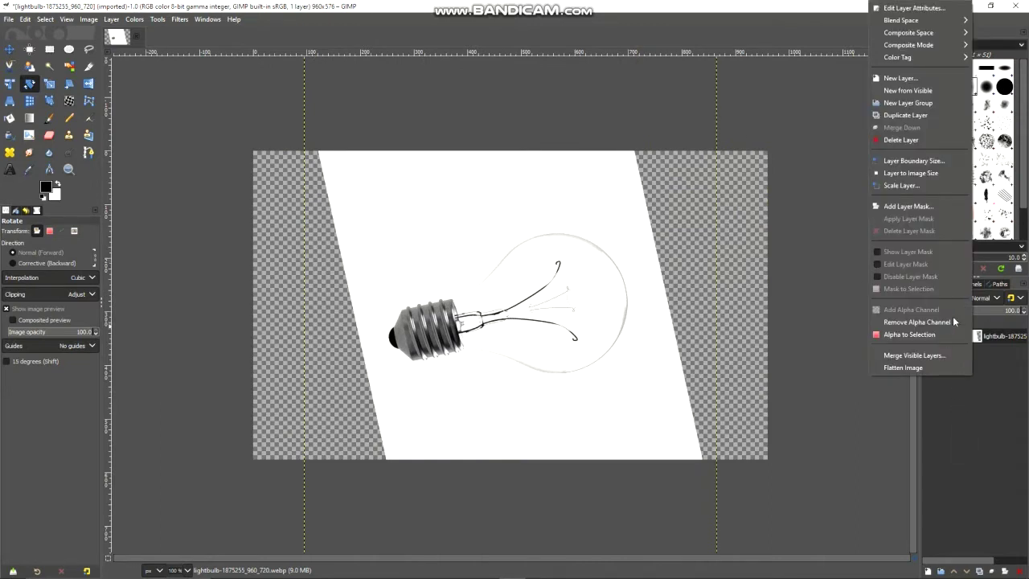
Add a new layer filled with white and place it beneath the rotated lightbulb layer.
{"action": "left_click", "coordinate": [899, 79]}
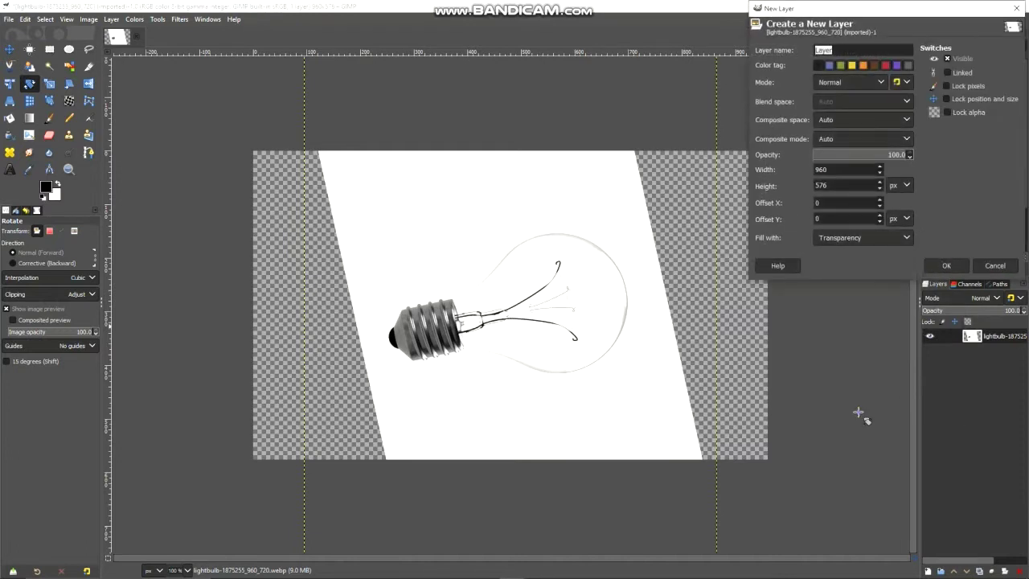
{"action": "key", "text": "Return"}
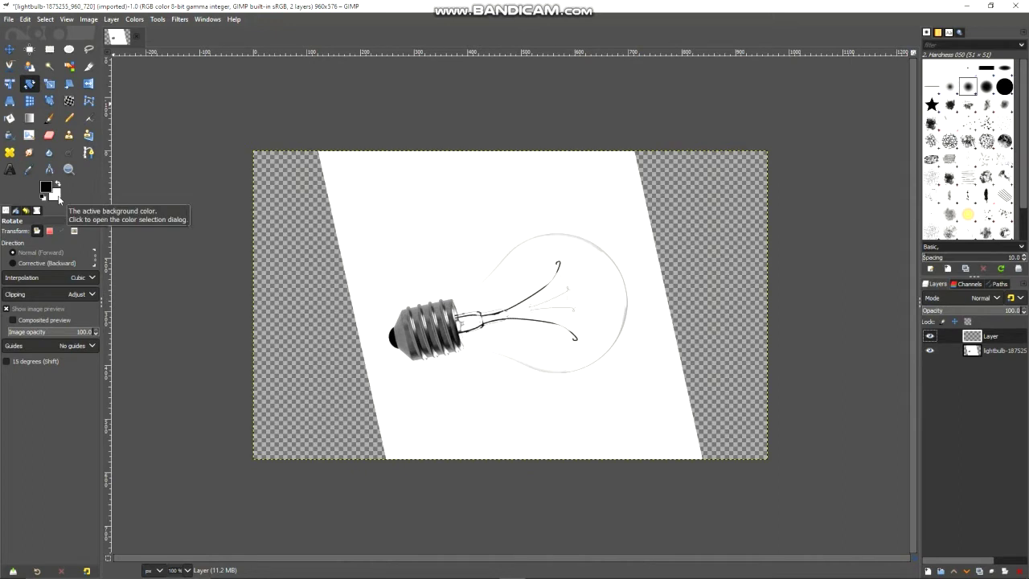
{"action": "left_click_drag", "start_coordinate": [59, 200], "coordinate": [291, 243]}
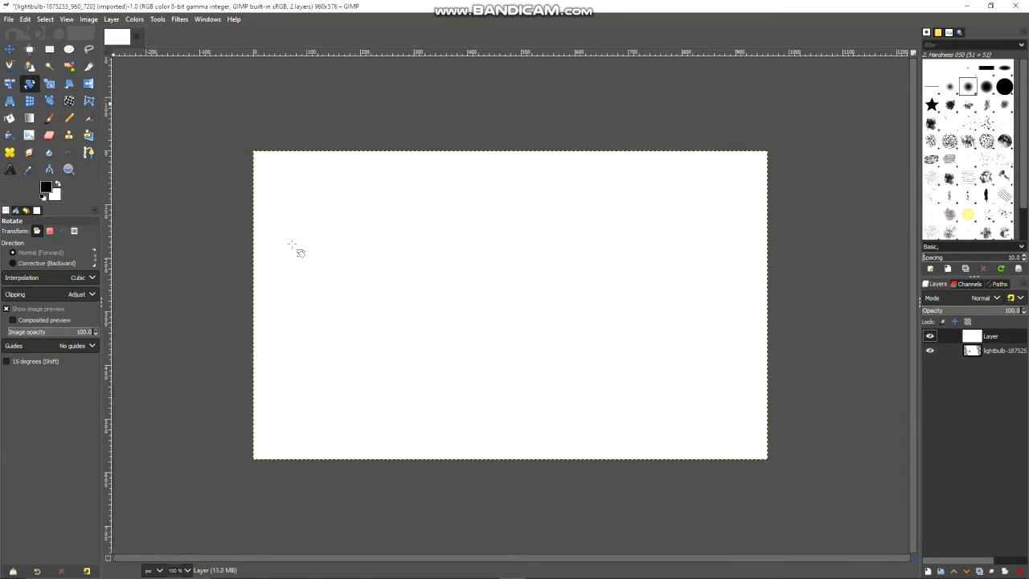
{"action": "left_click_drag", "start_coordinate": [971, 336], "coordinate": [971, 362]}
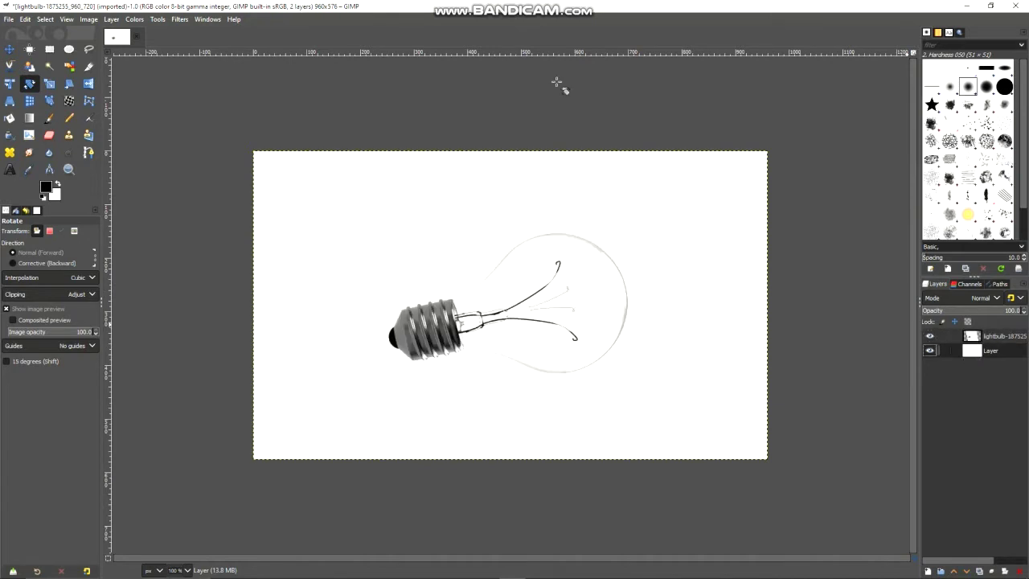
Bring the water splash image in from the project folder as the top layer.
{"action": "left_click", "coordinate": [435, 568]}
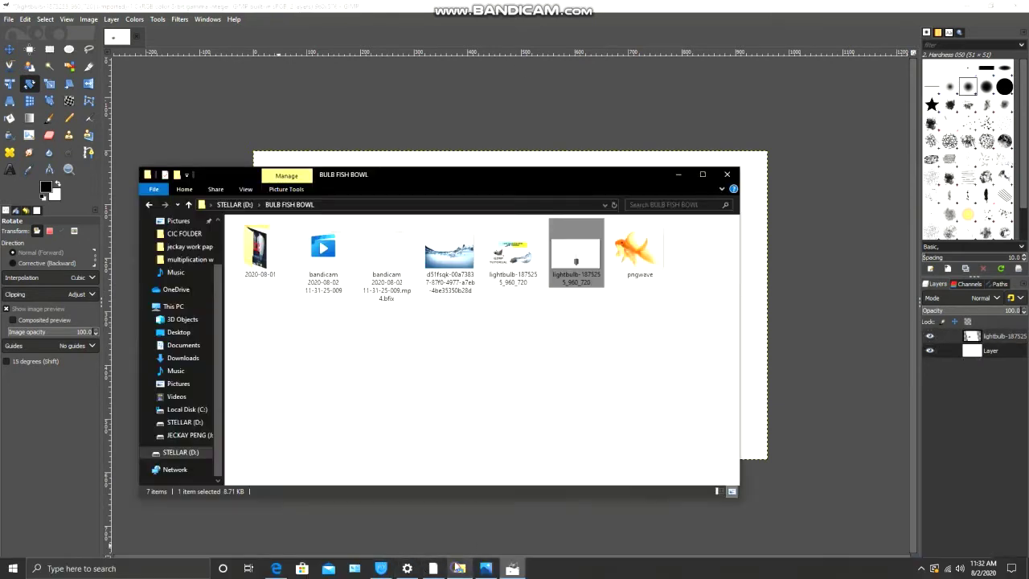
{"action": "left_click_drag", "start_coordinate": [452, 269], "coordinate": [482, 132]}
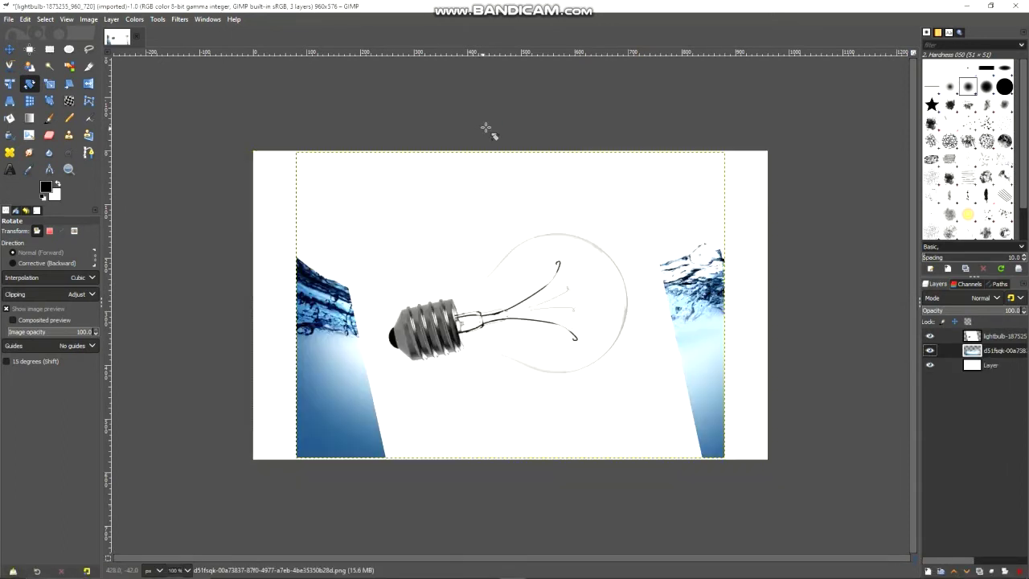
{"action": "left_click_drag", "start_coordinate": [971, 350], "coordinate": [970, 335]}
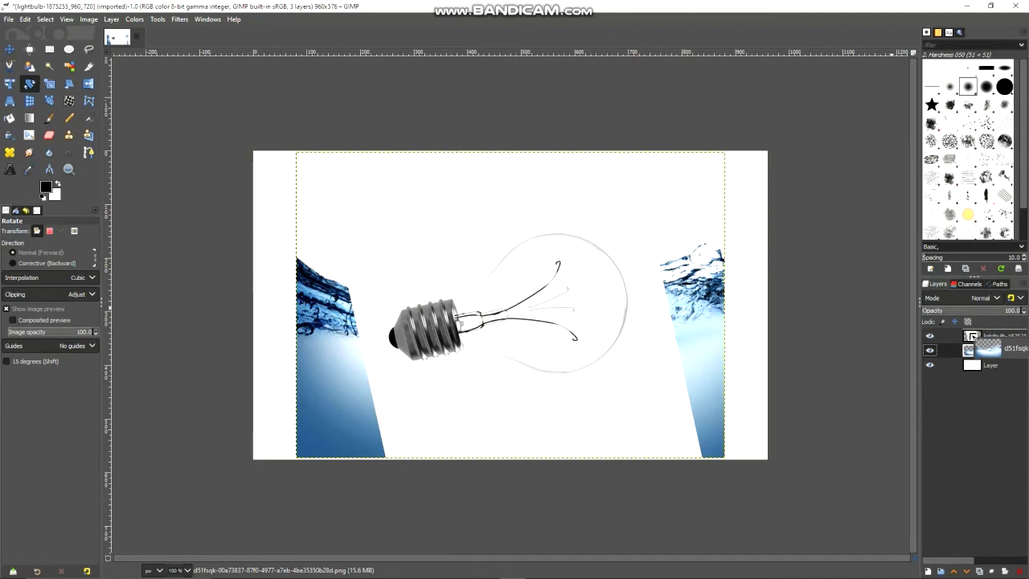
{"action": "key", "text": "m"}
Scale the water layer down to 432×308 px and position it over the bulb.
{"action": "left_click", "coordinate": [49, 87]}
{"action": "left_click", "coordinate": [505, 305]}
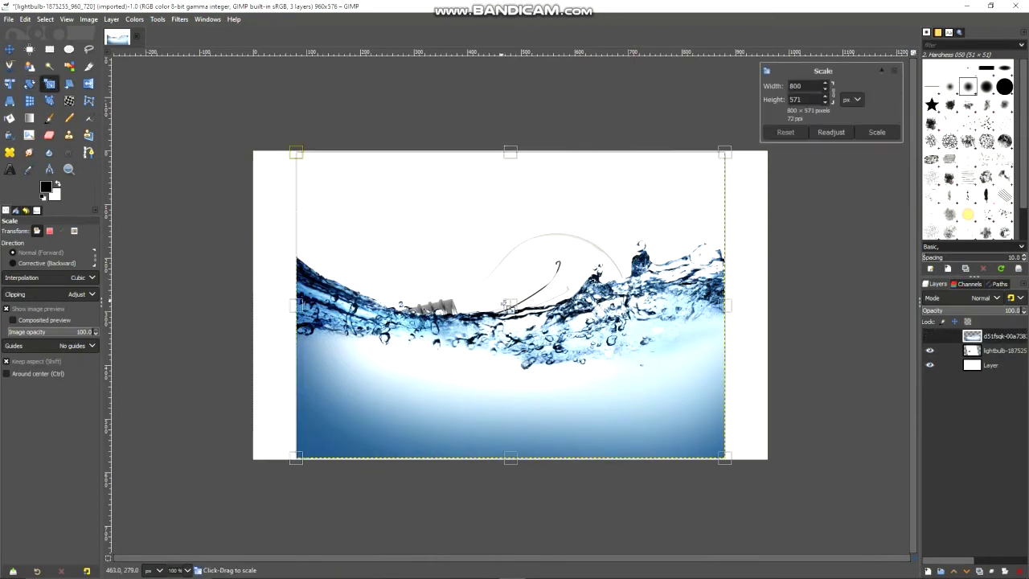
{"action": "left_click_drag", "start_coordinate": [299, 158], "coordinate": [461, 268]}
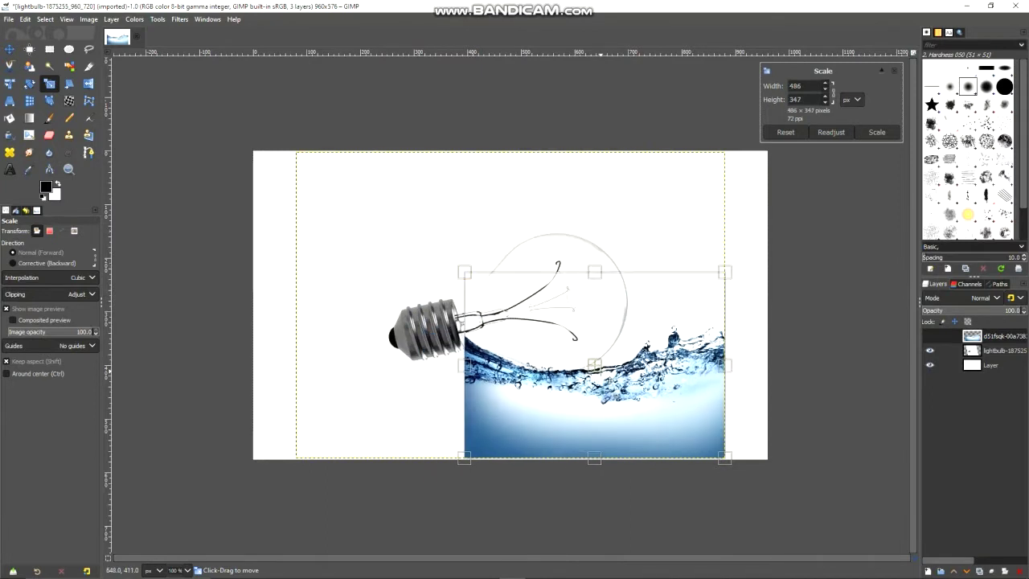
{"action": "mouse_move", "coordinate": [589, 349]}
{"action": "left_mouse_down"}
{"action": "mouse_move", "coordinate": [555, 317]}
{"action": "mouse_move", "coordinate": [572, 303]}
{"action": "left_mouse_up"}
{"action": "left_click_drag", "start_coordinate": [710, 418], "coordinate": [677, 394]}
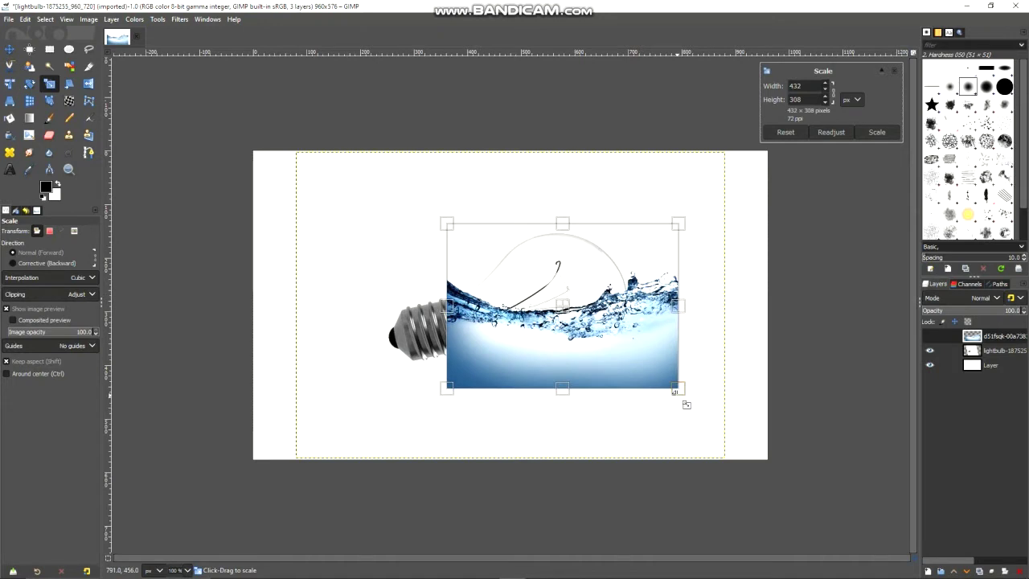
{"action": "left_click", "coordinate": [875, 134]}
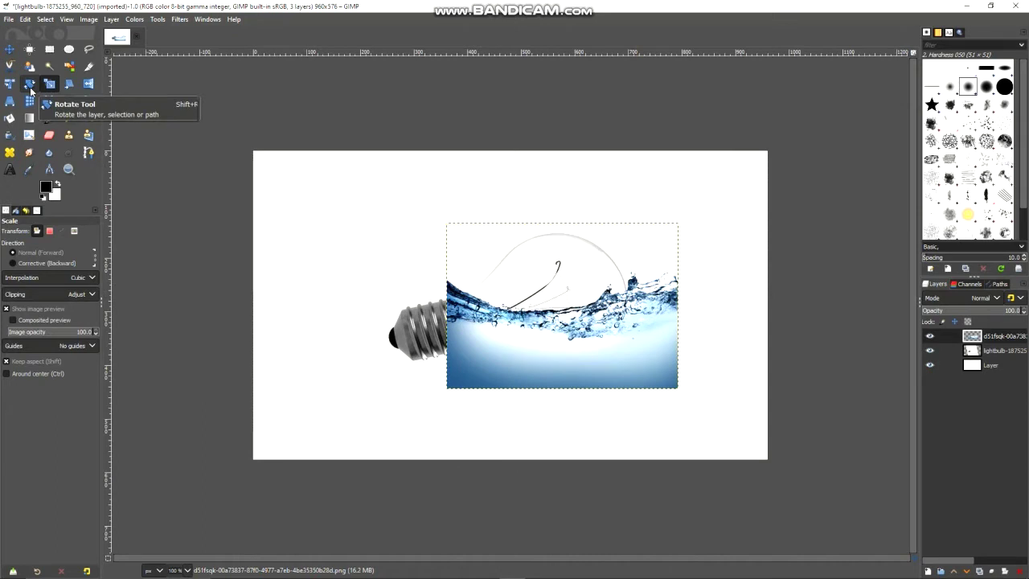
Tilt the water layer about -7° and nudge it across the bulb's glass.
{"action": "left_click", "coordinate": [29, 84]}
{"action": "left_click", "coordinate": [670, 384]}
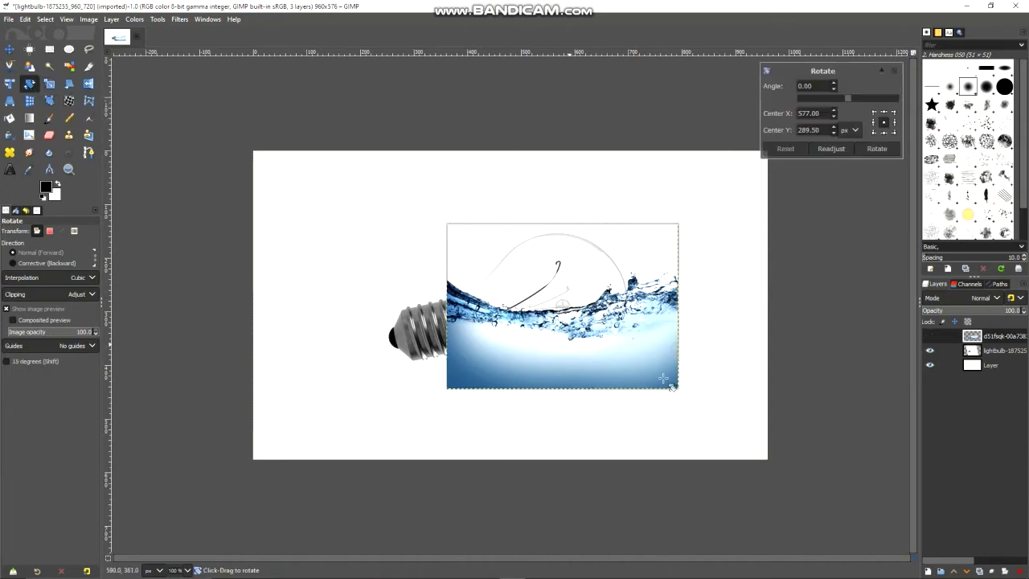
{"action": "left_click_drag", "start_coordinate": [672, 386], "coordinate": [675, 375]}
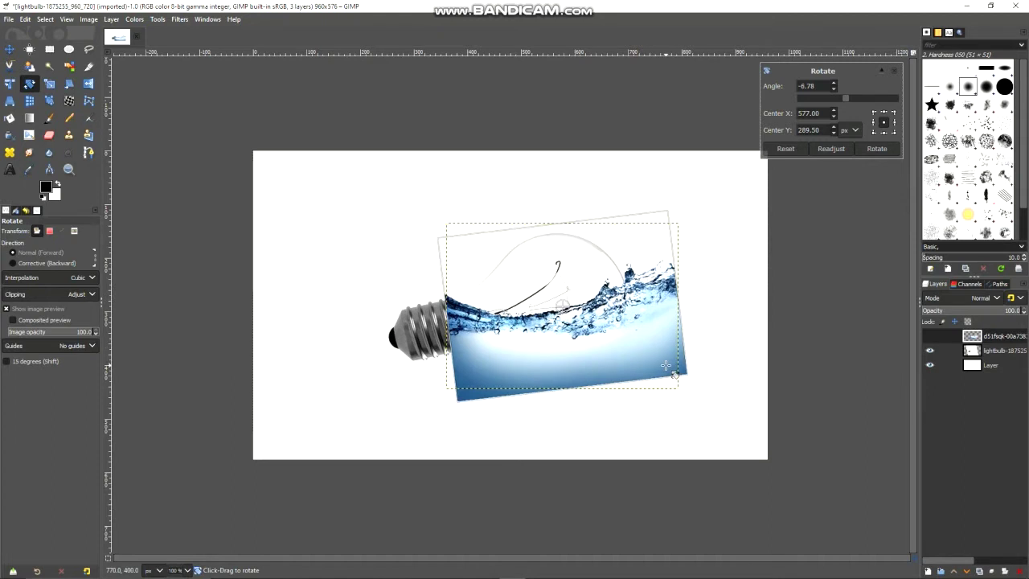
{"action": "left_click", "coordinate": [869, 149]}
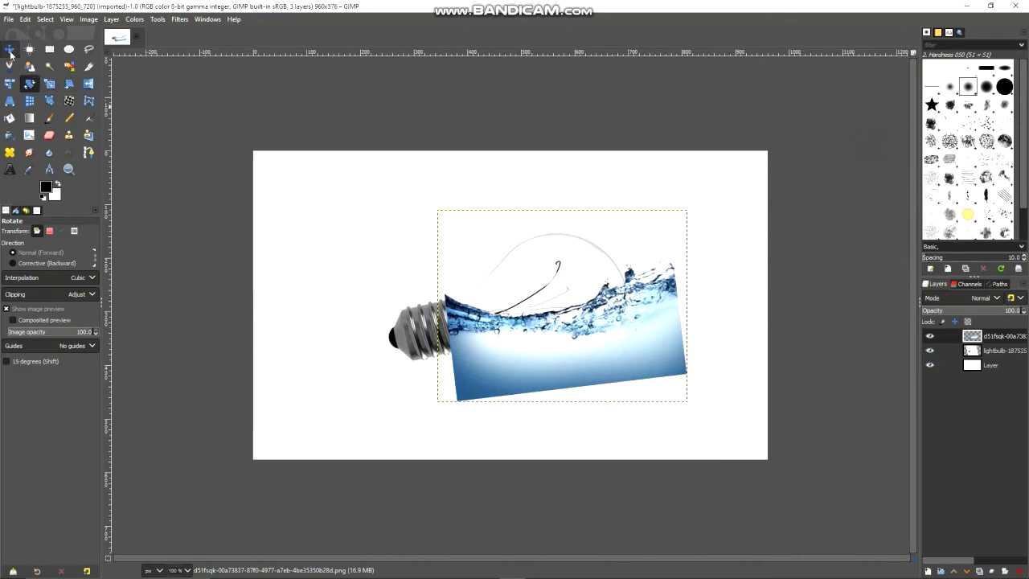
{"action": "left_click", "coordinate": [10, 49]}
{"action": "mouse_move", "coordinate": [527, 343]}
{"action": "left_mouse_down"}
{"action": "mouse_move", "coordinate": [538, 350]}
{"action": "mouse_move", "coordinate": [494, 333]}
{"action": "mouse_move", "coordinate": [513, 350]}
{"action": "mouse_move", "coordinate": [511, 337]}
{"action": "left_mouse_up"}
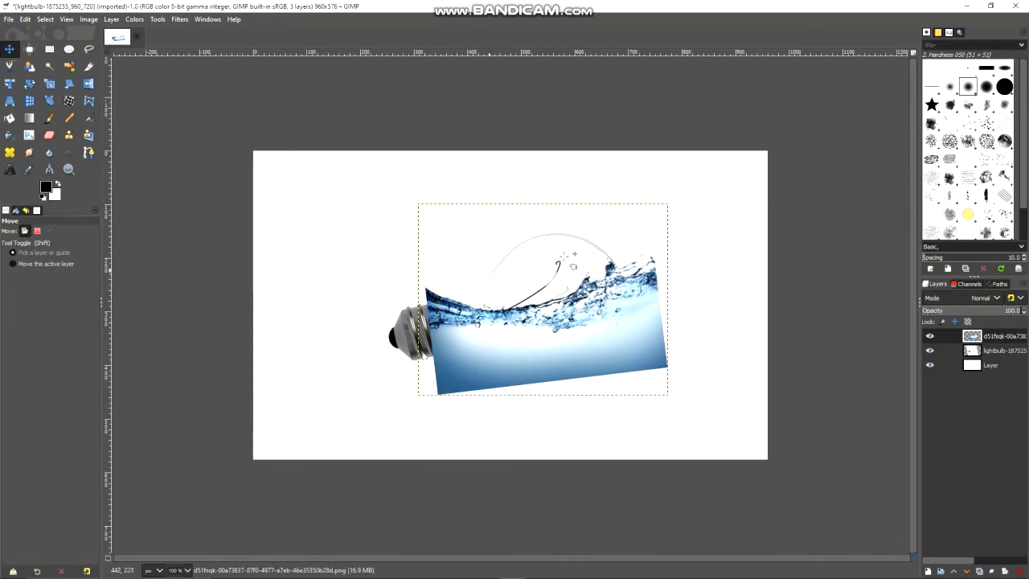
{"action": "left_click", "coordinate": [991, 356]}
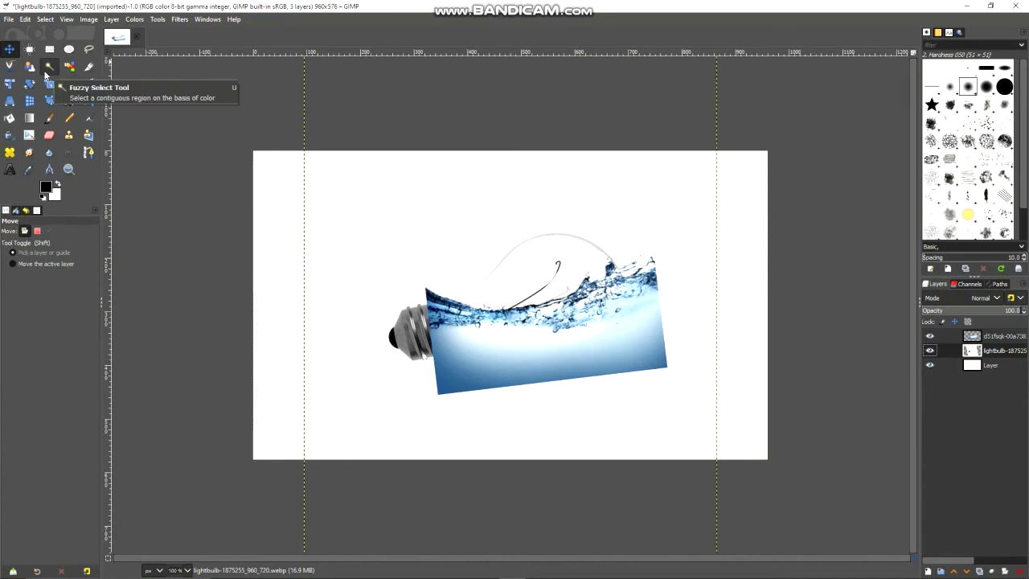
Fuzzy-select the white outside the bulb, cut that water away, then clear the selection.
{"action": "left_click", "coordinate": [45, 74]}
{"action": "left_click", "coordinate": [464, 214]}
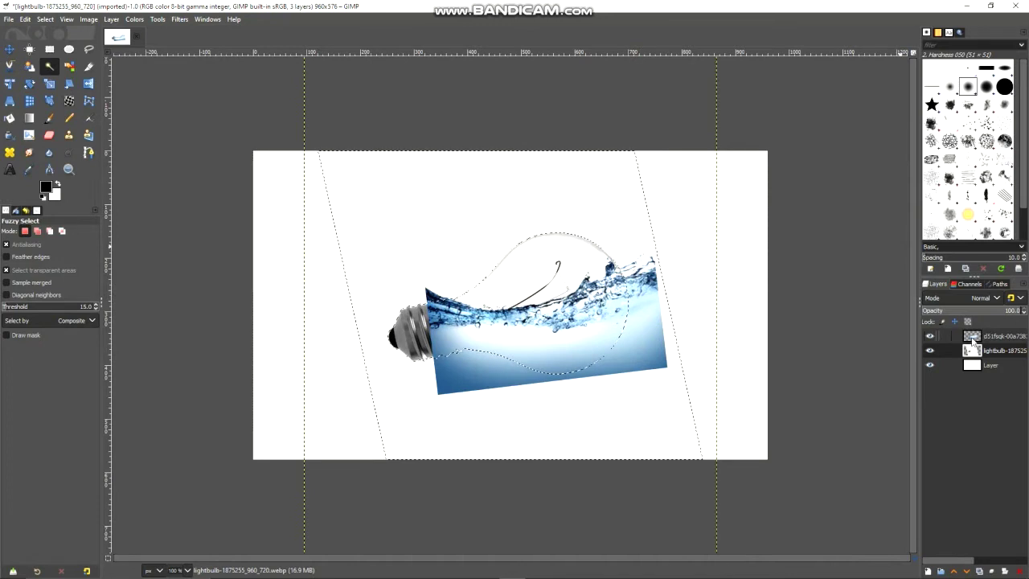
{"action": "left_click", "coordinate": [972, 338]}
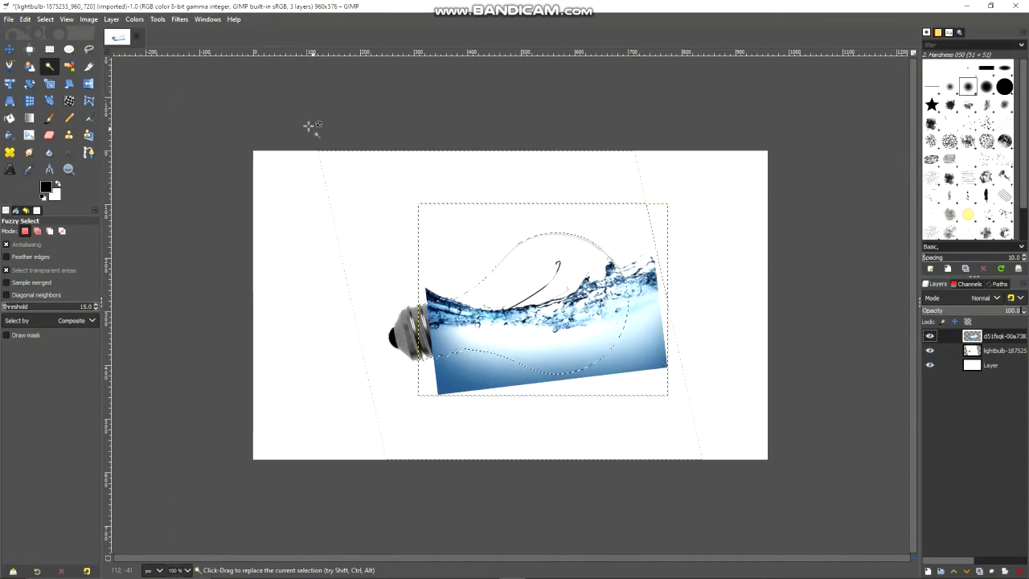
{"action": "right_click", "coordinate": [643, 281]}
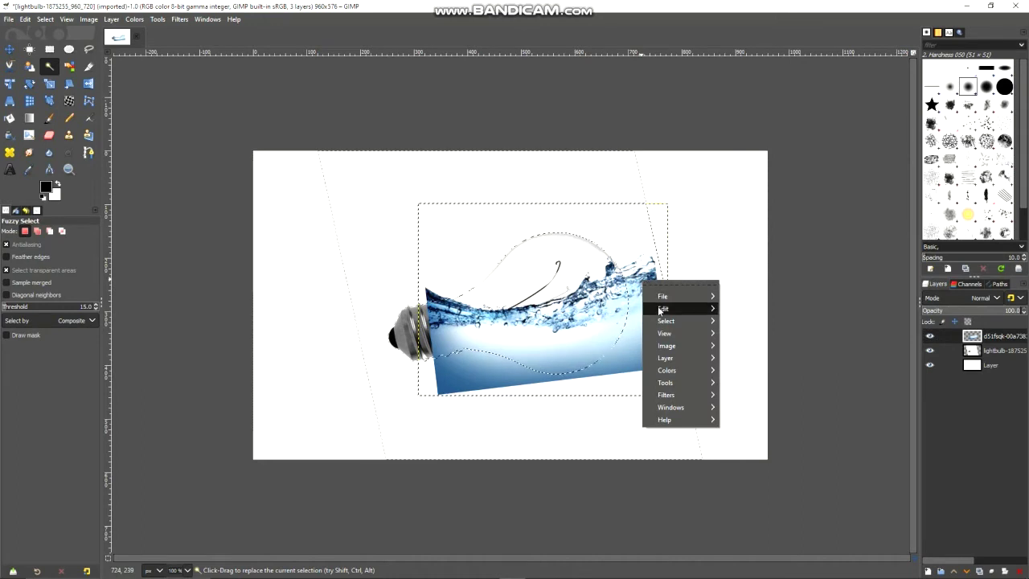
{"action": "mouse_move", "coordinate": [664, 309]}
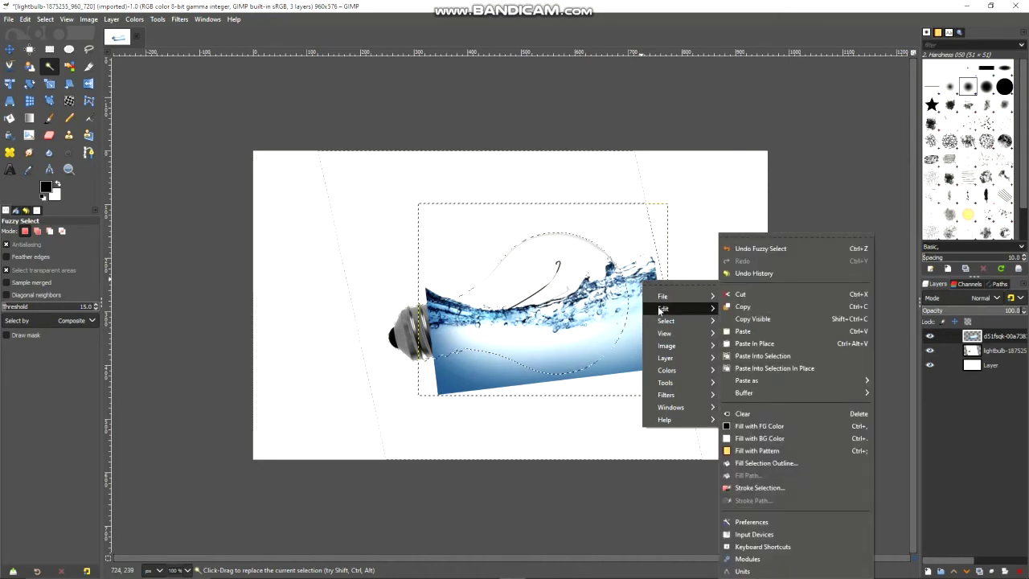
{"action": "left_click", "coordinate": [755, 294]}
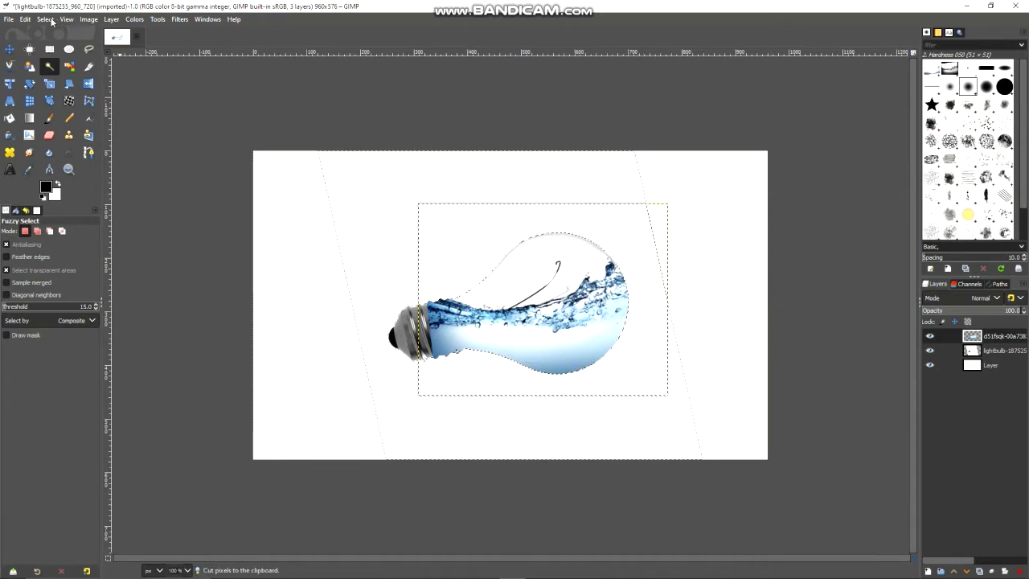
{"action": "left_click", "coordinate": [46, 19]}
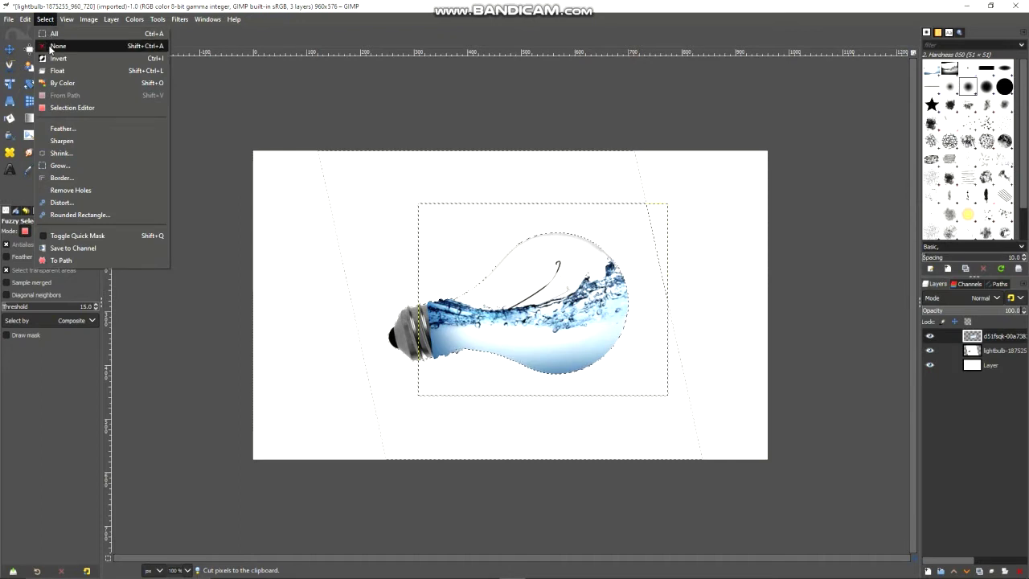
{"action": "left_click", "coordinate": [54, 46]}
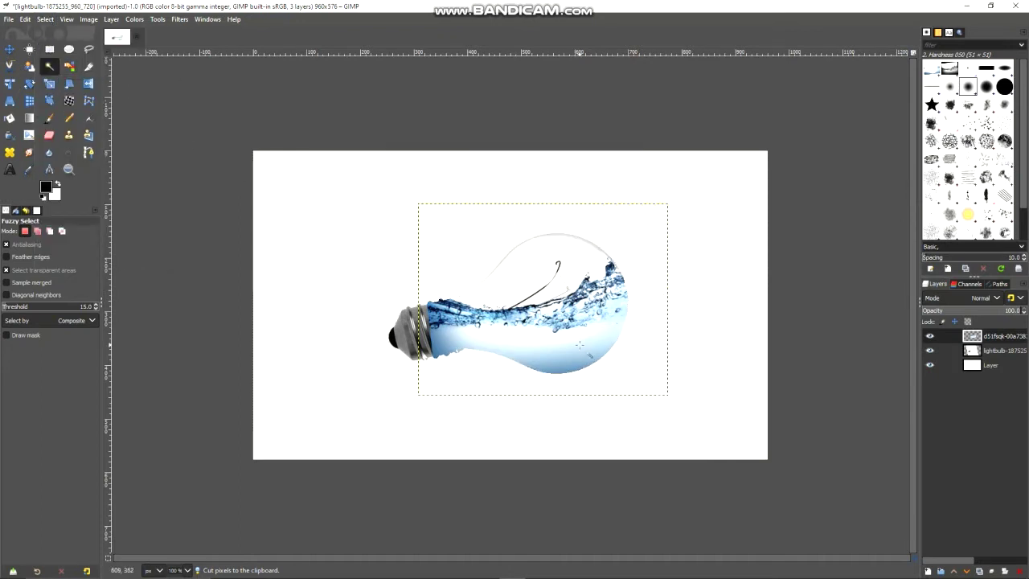
{"action": "scroll", "coordinate": [624, 363], "scroll_direction": "up", "scroll_amount": 1}
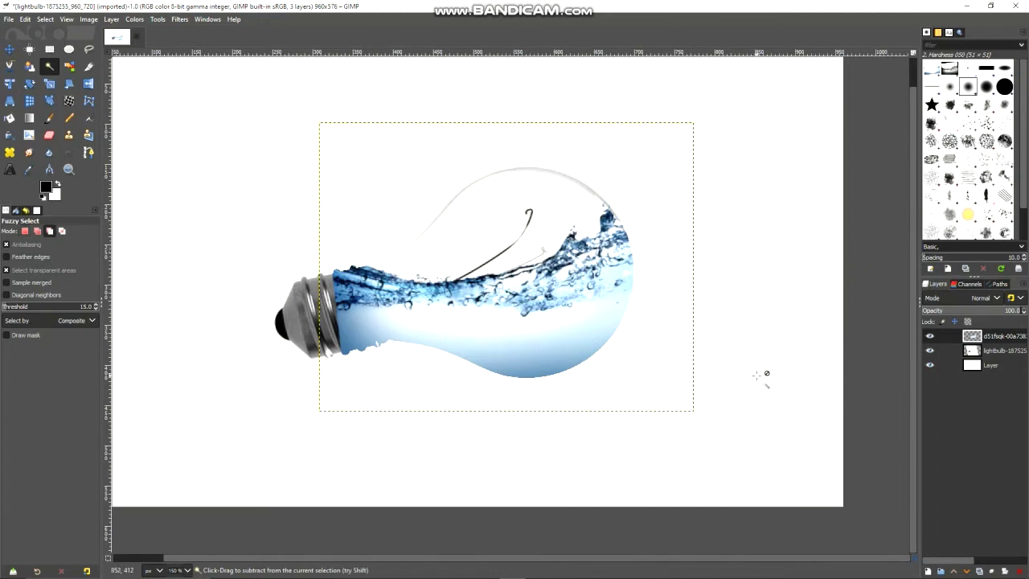
Select the water layer's alpha and shrink the selection by 1 px.
{"action": "scroll", "coordinate": [763, 556], "scroll_direction": "left", "scroll_amount": 3}
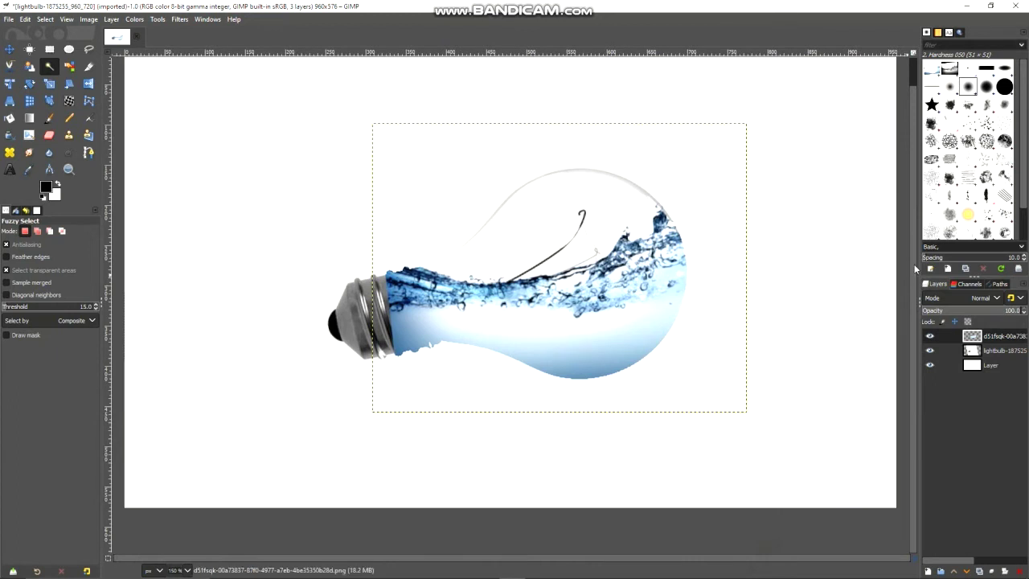
{"action": "scroll", "coordinate": [912, 241], "scroll_direction": "up", "scroll_amount": 2}
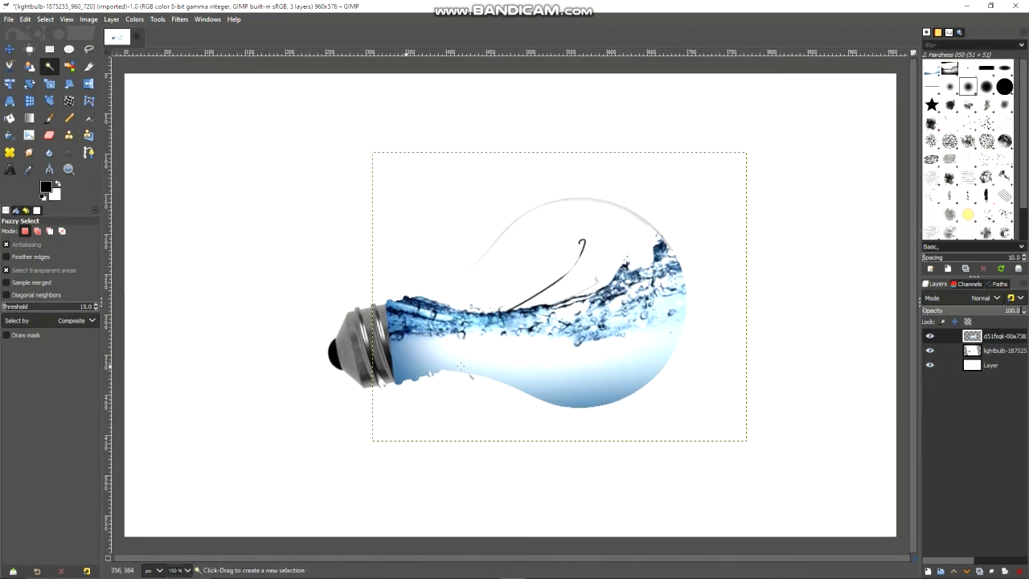
{"action": "right_click", "coordinate": [975, 341]}
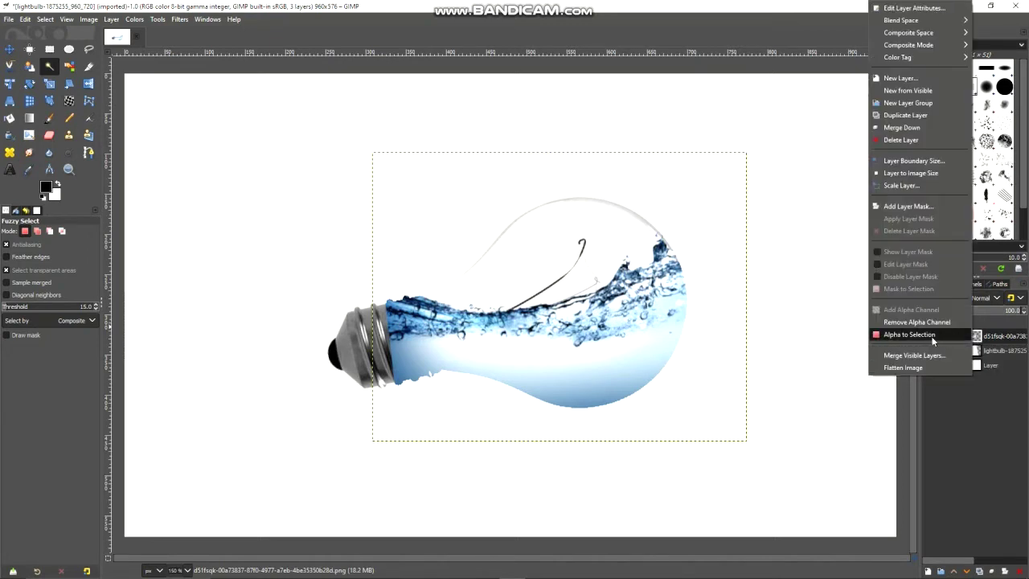
{"action": "left_click", "coordinate": [933, 338]}
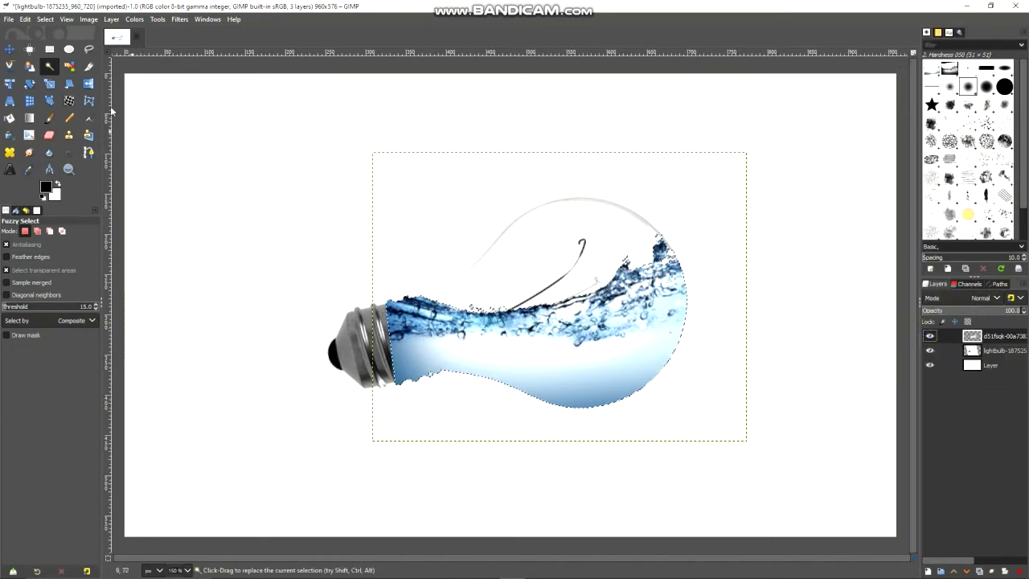
{"action": "left_click", "coordinate": [46, 19]}
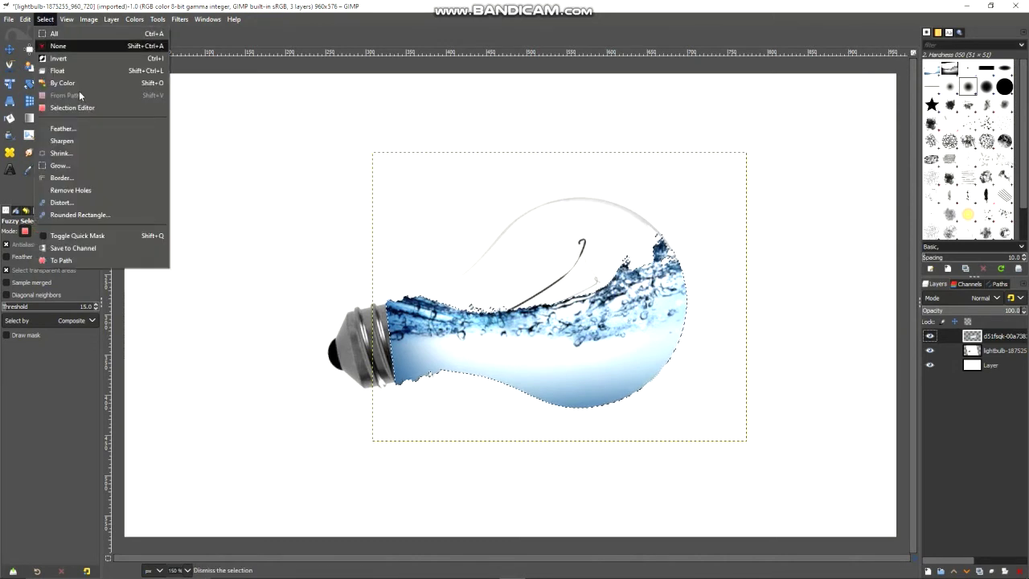
{"action": "left_click", "coordinate": [74, 153]}
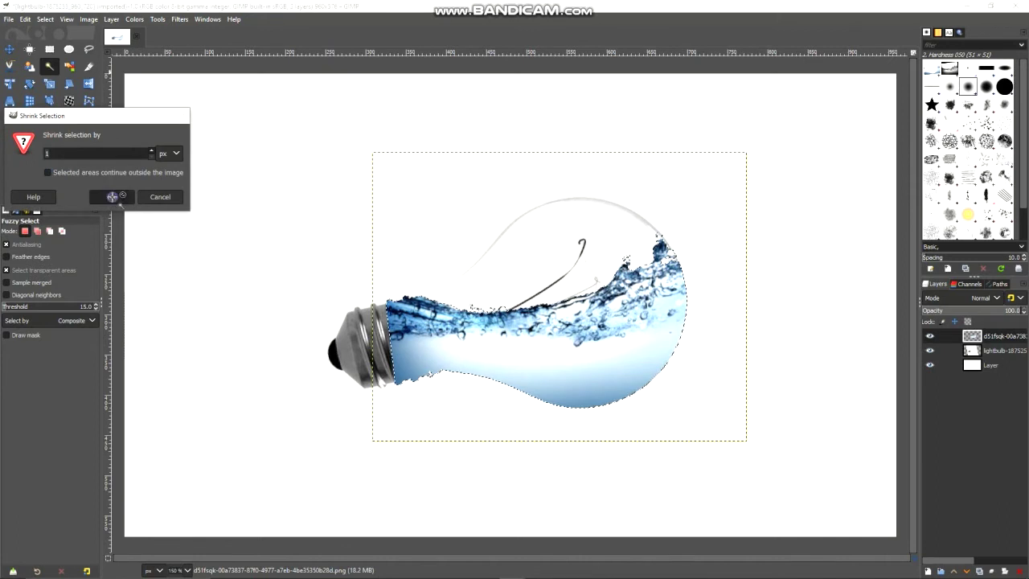
{"action": "left_click", "coordinate": [112, 197]}
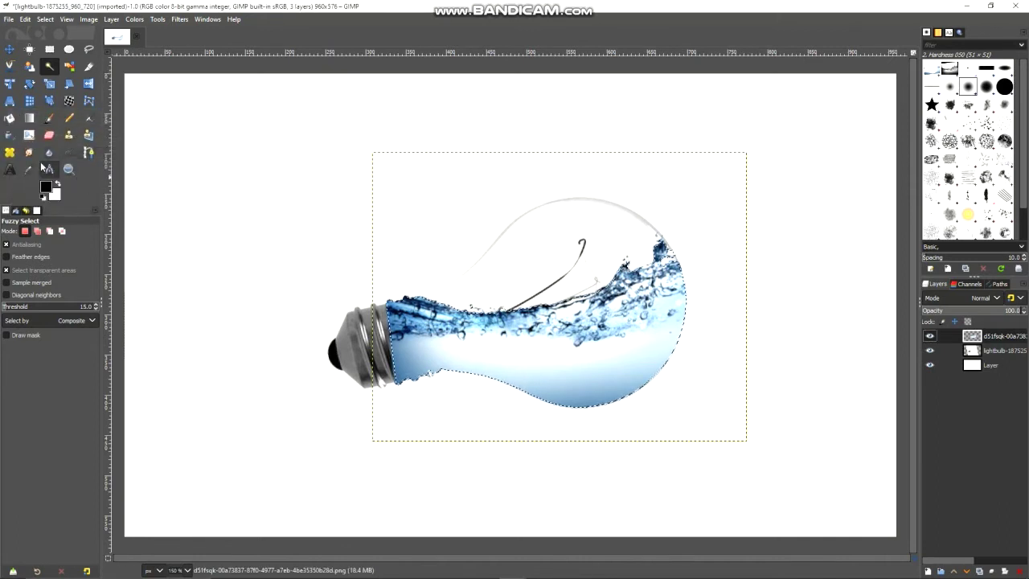
Blur the water's edge near the bulb base, then invert the selection and blur its lower edge.
{"action": "left_click", "coordinate": [48, 153]}
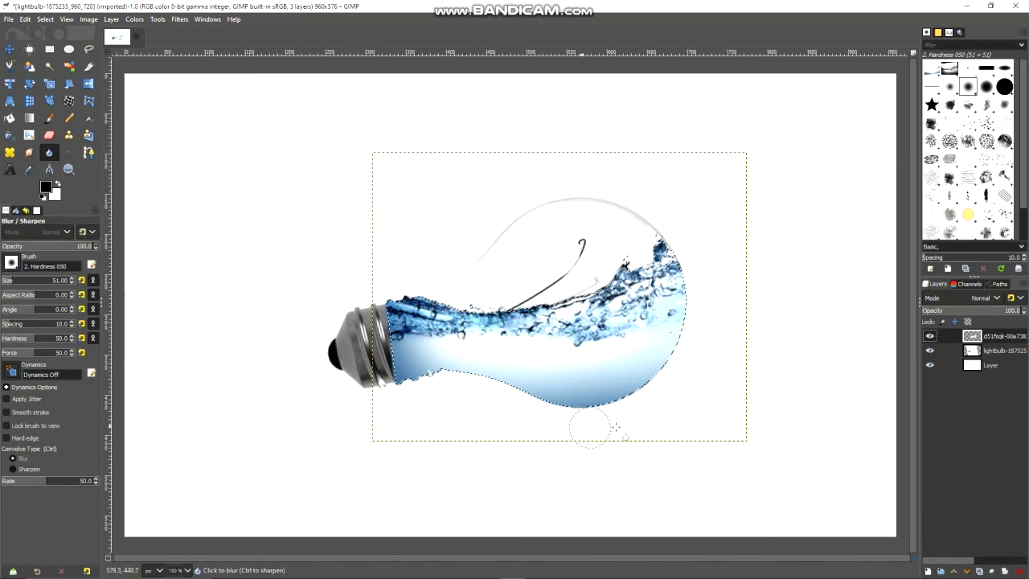
{"action": "scroll", "coordinate": [614, 416], "scroll_direction": "up", "scroll_amount": 1}
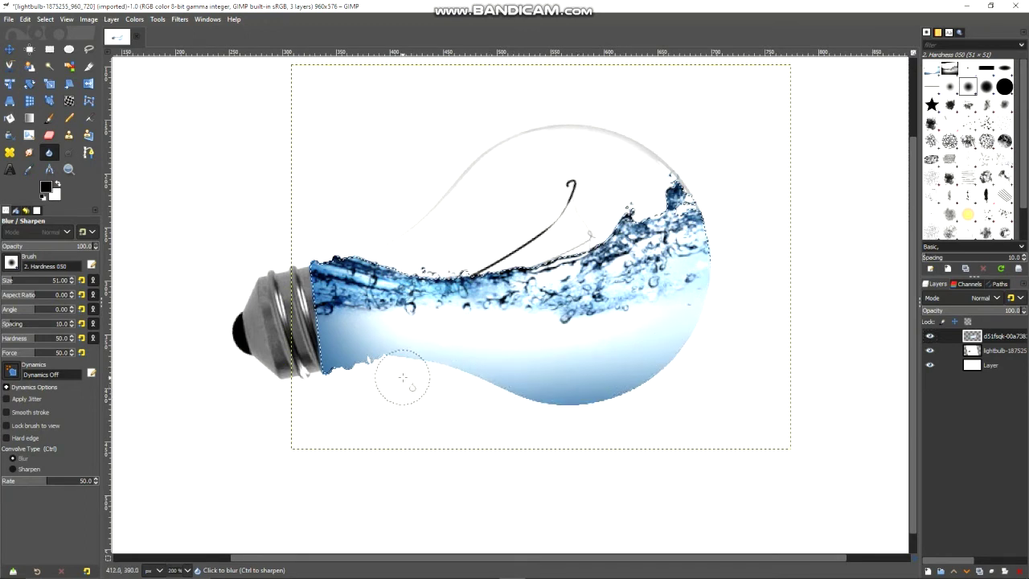
{"action": "left_click_drag", "start_coordinate": [401, 377], "coordinate": [374, 376]}
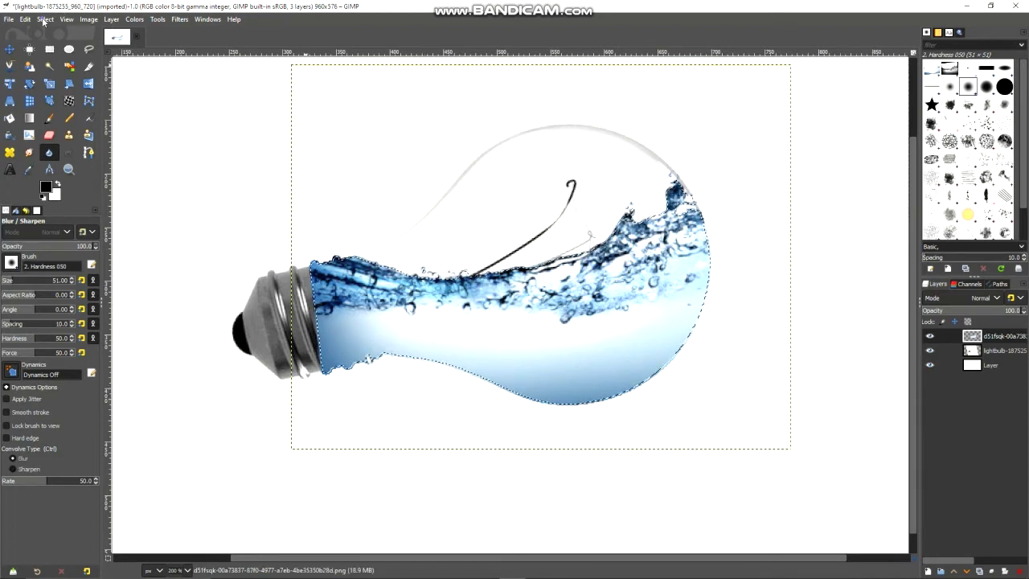
{"action": "left_click", "coordinate": [45, 19]}
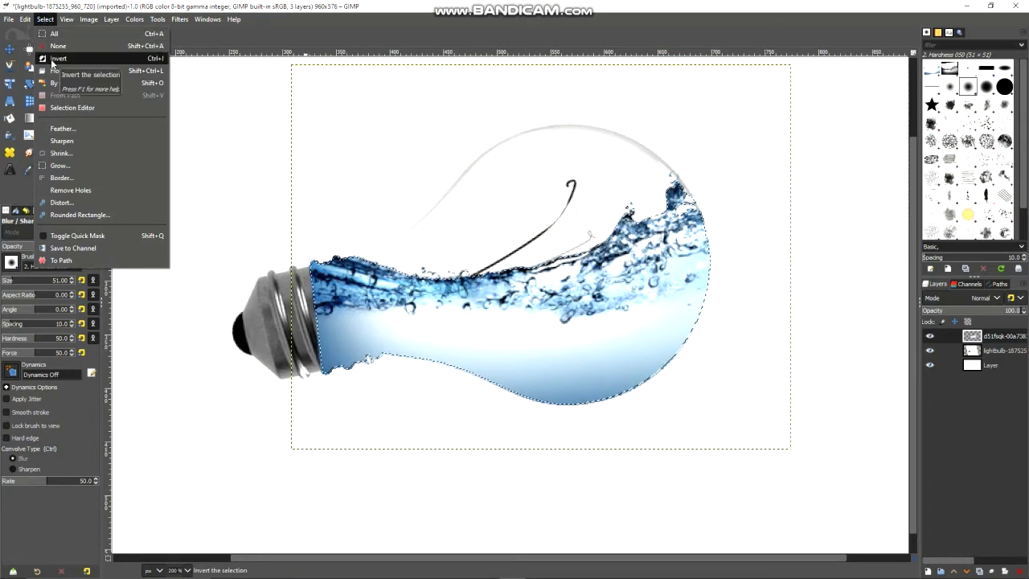
{"action": "left_click", "coordinate": [53, 59]}
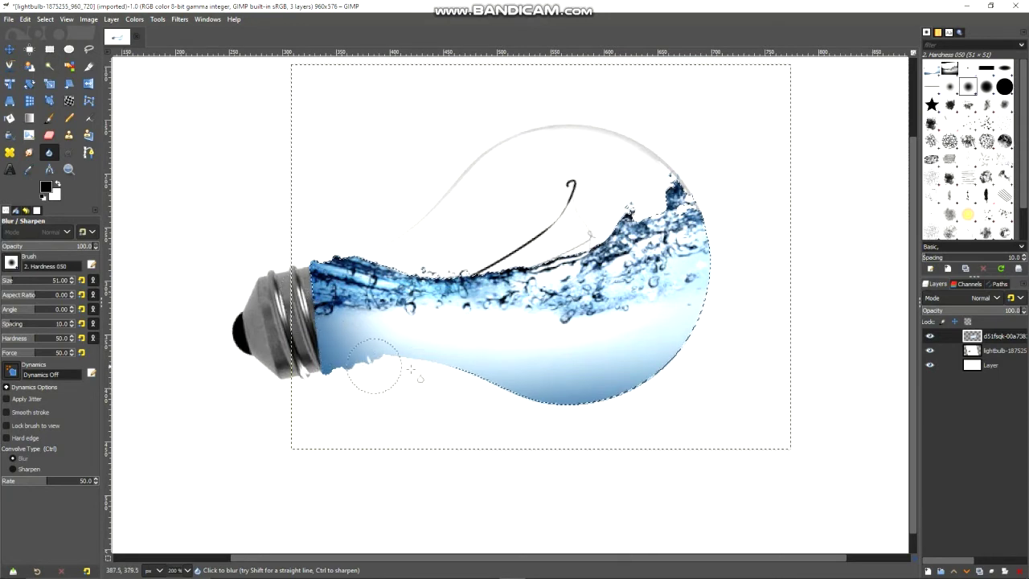
{"action": "mouse_move", "coordinate": [410, 368]}
{"action": "left_mouse_down"}
{"action": "mouse_move", "coordinate": [715, 297]}
{"action": "mouse_move", "coordinate": [653, 418]}
{"action": "mouse_move", "coordinate": [333, 376]}
{"action": "mouse_move", "coordinate": [362, 385]}
{"action": "left_mouse_up"}
{"action": "left_click", "coordinate": [51, 22]}
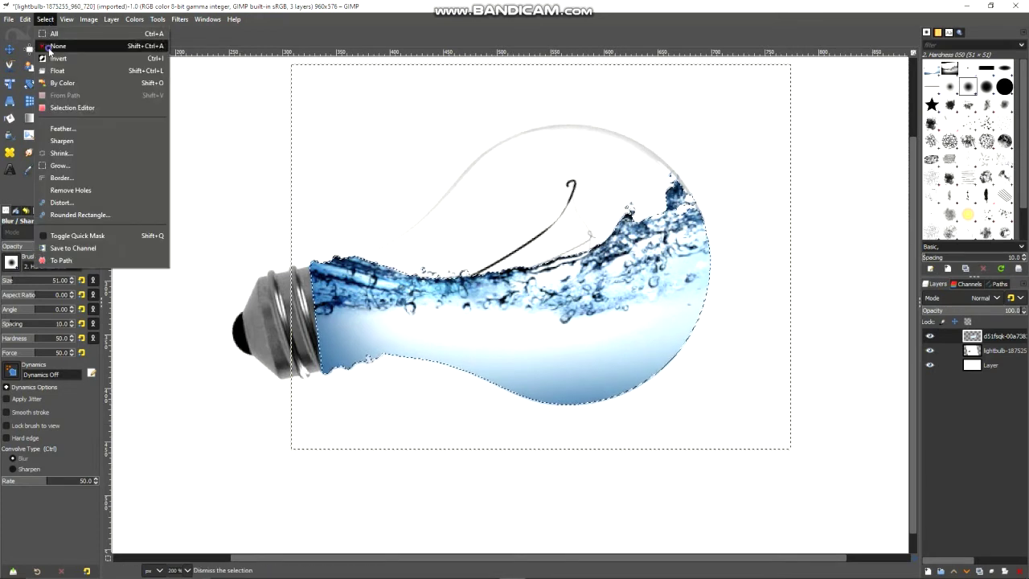
Clear the selection and fade the water layer's opacity to 34.1.
{"action": "left_click", "coordinate": [64, 41]}
{"action": "key", "text": "ctrl"}
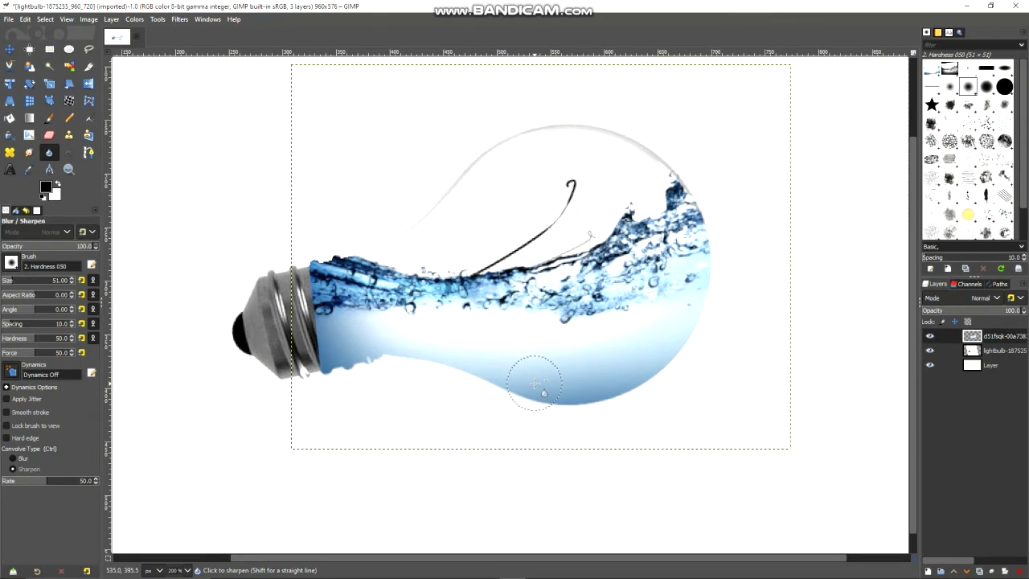
{"action": "scroll", "coordinate": [535, 383], "scroll_direction": "down", "scroll_amount": 1}
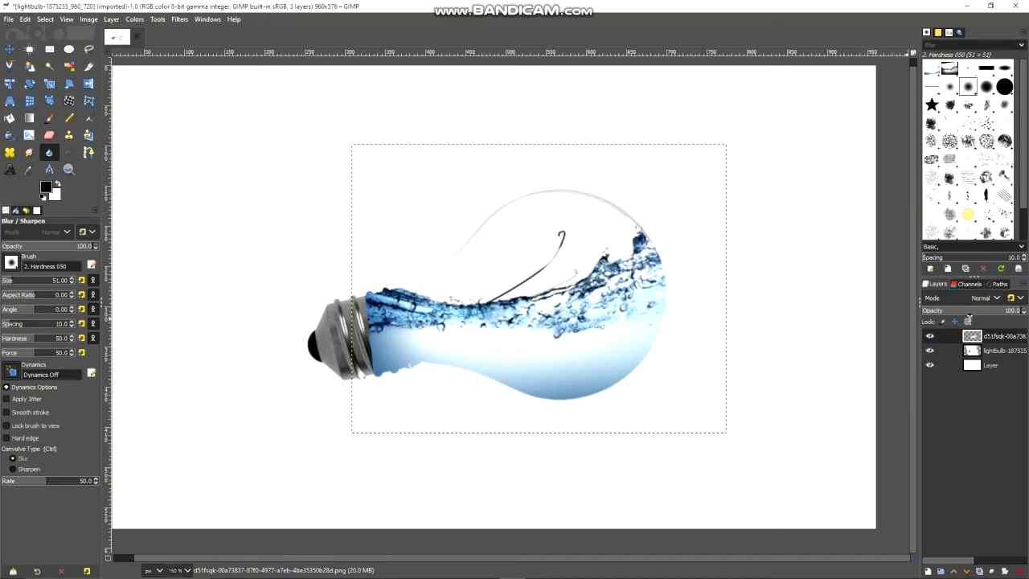
{"action": "left_click", "coordinate": [974, 311]}
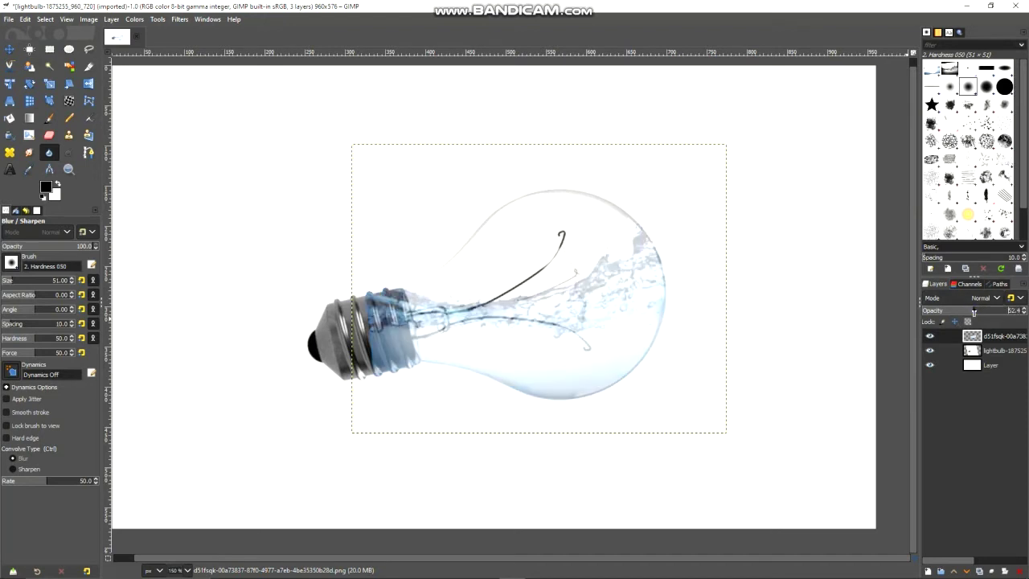
{"action": "left_click", "coordinate": [962, 311]}
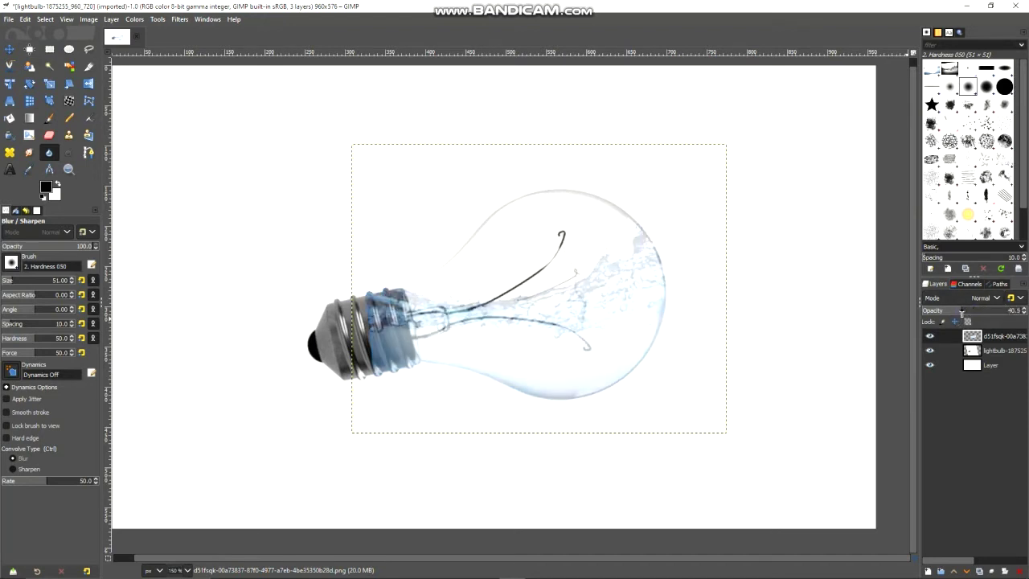
{"action": "left_click", "coordinate": [956, 311]}
{"action": "scroll", "coordinate": [441, 312], "scroll_direction": "up", "scroll_amount": 1}
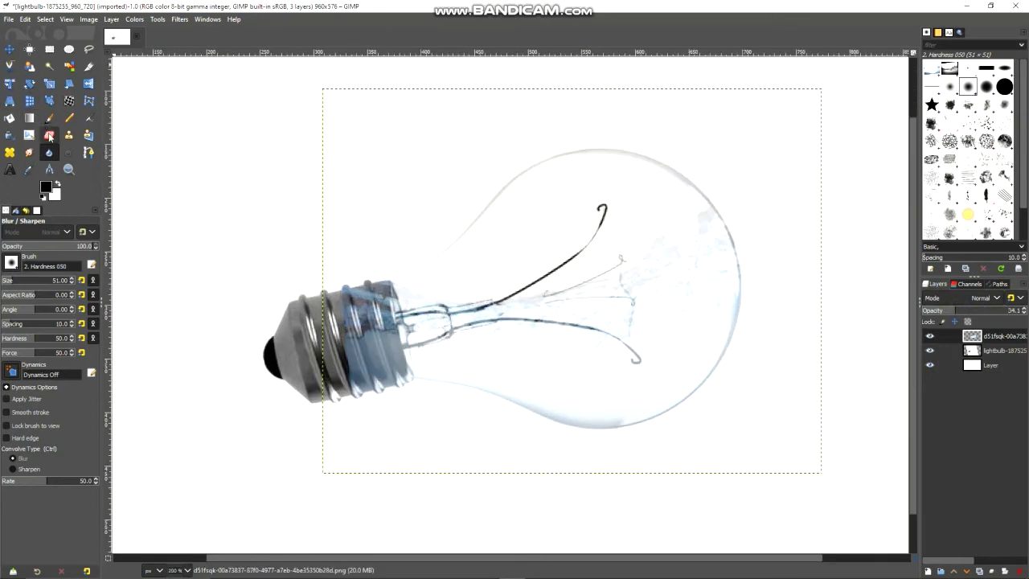
{"action": "left_click", "coordinate": [49, 137]}
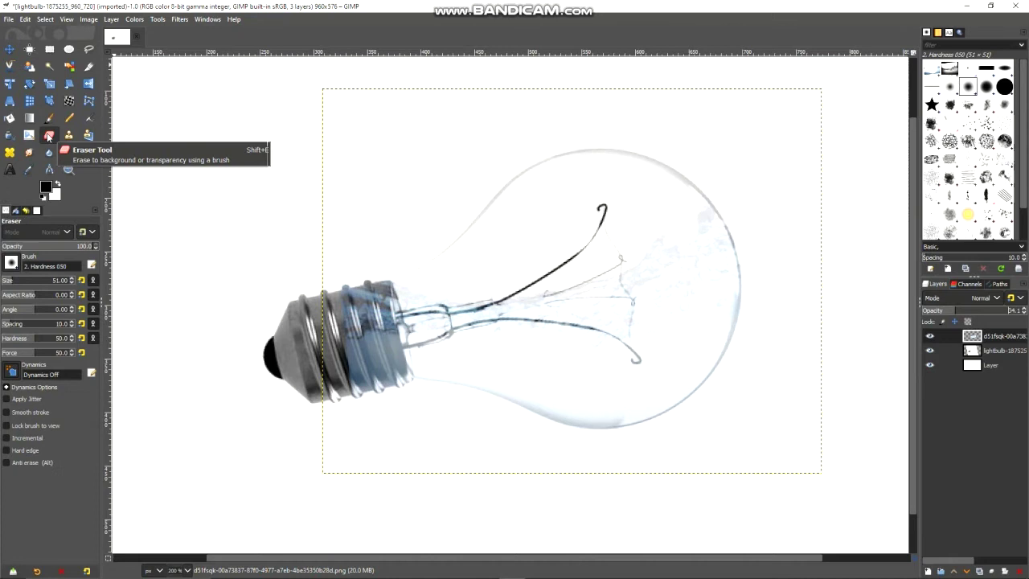
Erase the blue tint over the metal screw base using the 2. Hardness 075 brush, down to size 21.
{"action": "left_click", "coordinate": [11, 262]}
{"action": "left_click", "coordinate": [37, 293]}
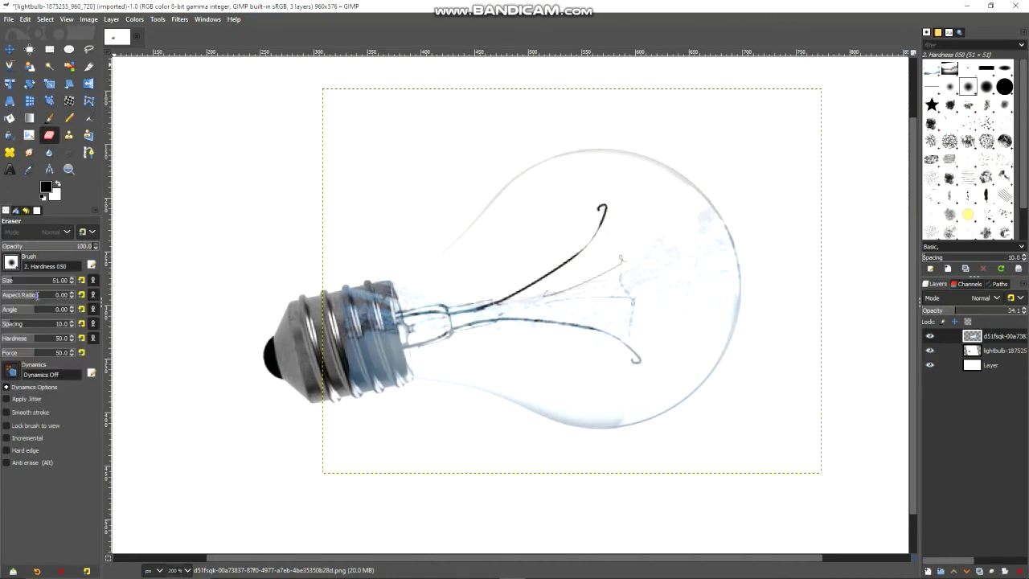
{"action": "mouse_move", "coordinate": [319, 313]}
{"action": "left_mouse_down"}
{"action": "mouse_move", "coordinate": [376, 392]}
{"action": "mouse_move", "coordinate": [392, 390]}
{"action": "left_mouse_up"}
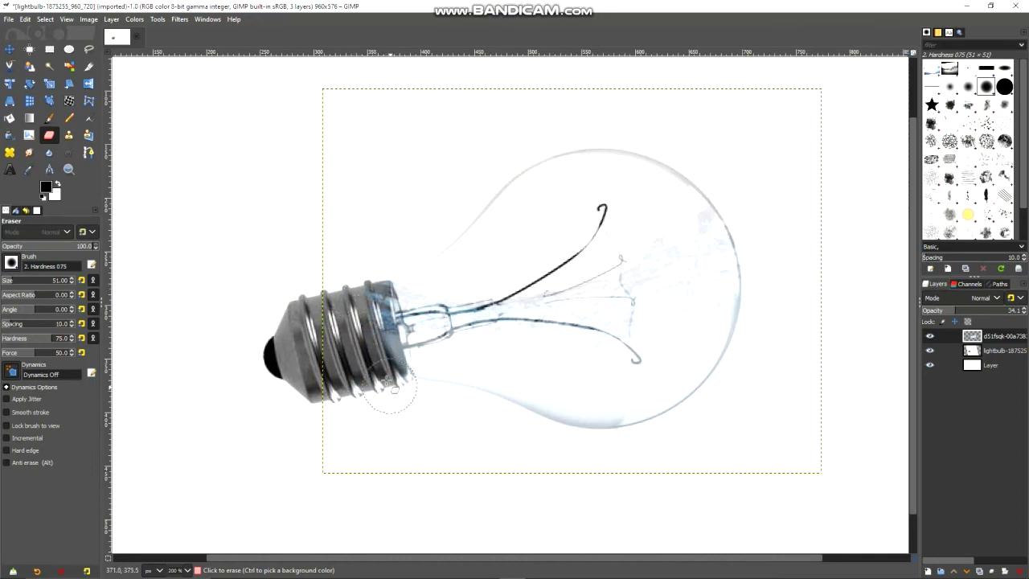
{"action": "left_click_drag", "start_coordinate": [392, 391], "coordinate": [334, 247]}
{"action": "scroll", "coordinate": [333, 248], "scroll_direction": "up", "scroll_amount": 2, "text": "ctrl"}
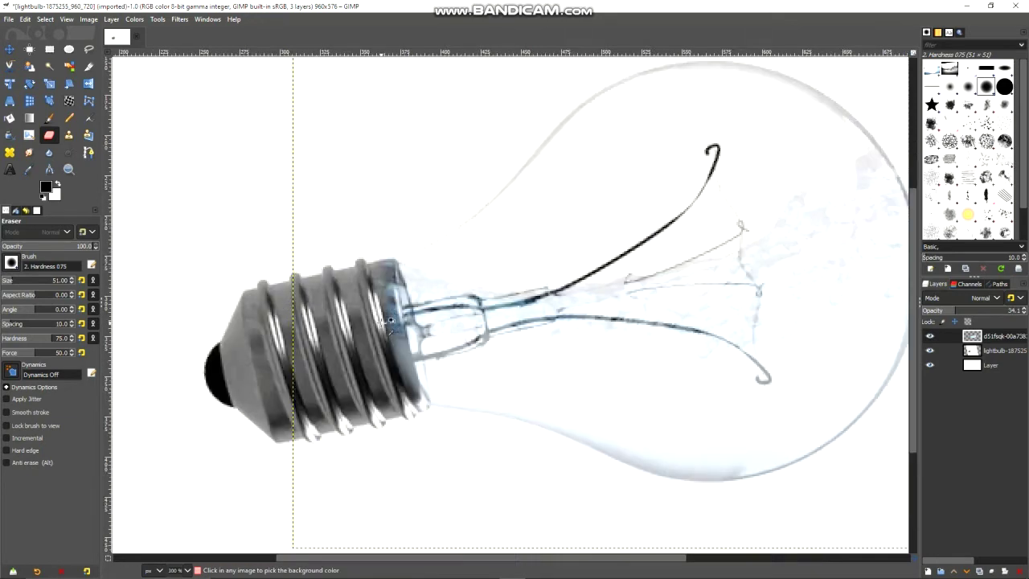
{"action": "key", "text": "bracketleft"}
{"action": "key", "text": "bracketleft"}
{"action": "key", "text": "bracketleft"}
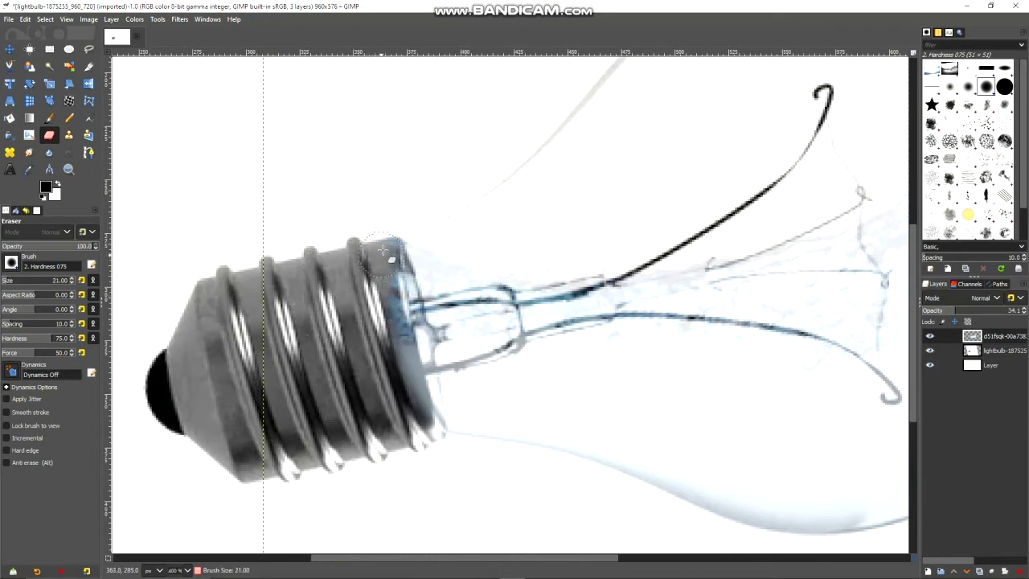
{"action": "left_click_drag", "start_coordinate": [370, 259], "coordinate": [384, 236]}
{"action": "mouse_move", "coordinate": [383, 279]}
{"action": "left_mouse_down"}
{"action": "mouse_move", "coordinate": [434, 441]}
{"action": "mouse_move", "coordinate": [400, 378]}
{"action": "left_mouse_up"}
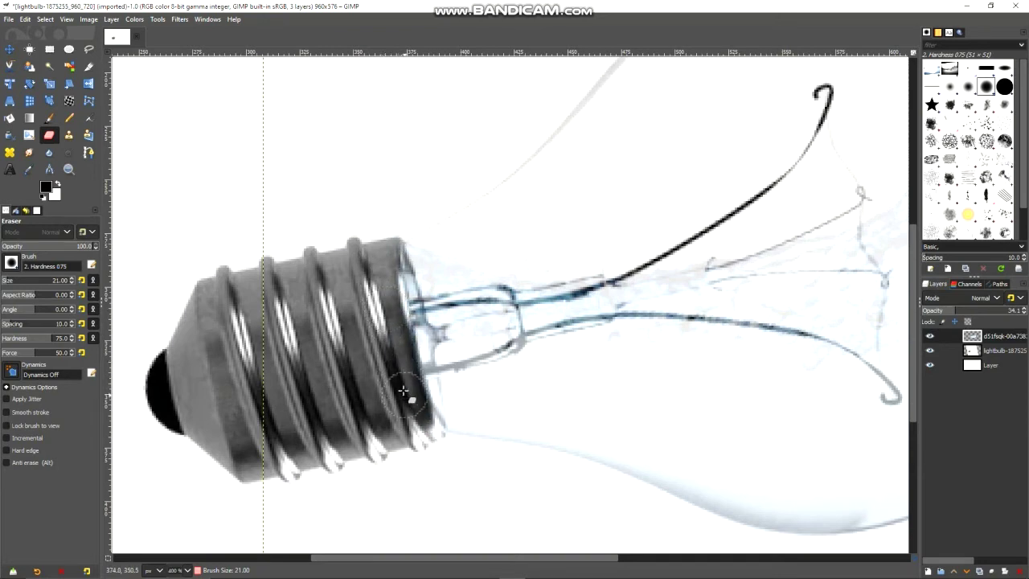
{"action": "mouse_move", "coordinate": [404, 391]}
{"action": "left_mouse_down"}
{"action": "mouse_move", "coordinate": [424, 440]}
{"action": "mouse_move", "coordinate": [378, 254]}
{"action": "left_mouse_up"}
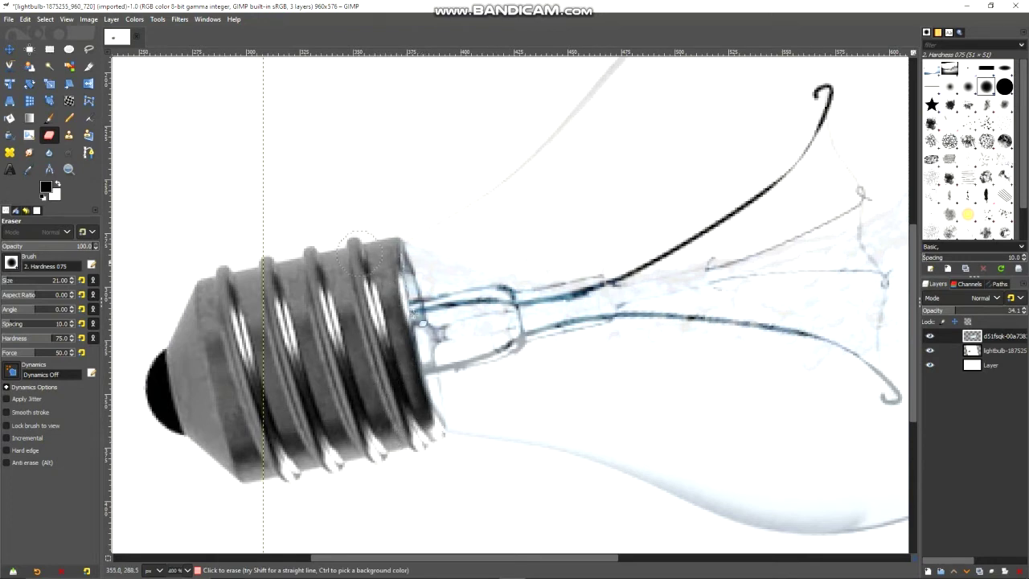
{"action": "scroll", "coordinate": [442, 358], "scroll_direction": "down", "scroll_amount": 1, "text": "ctrl"}
{"action": "scroll", "coordinate": [442, 357], "scroll_direction": "down", "scroll_amount": 1, "text": "ctrl"}
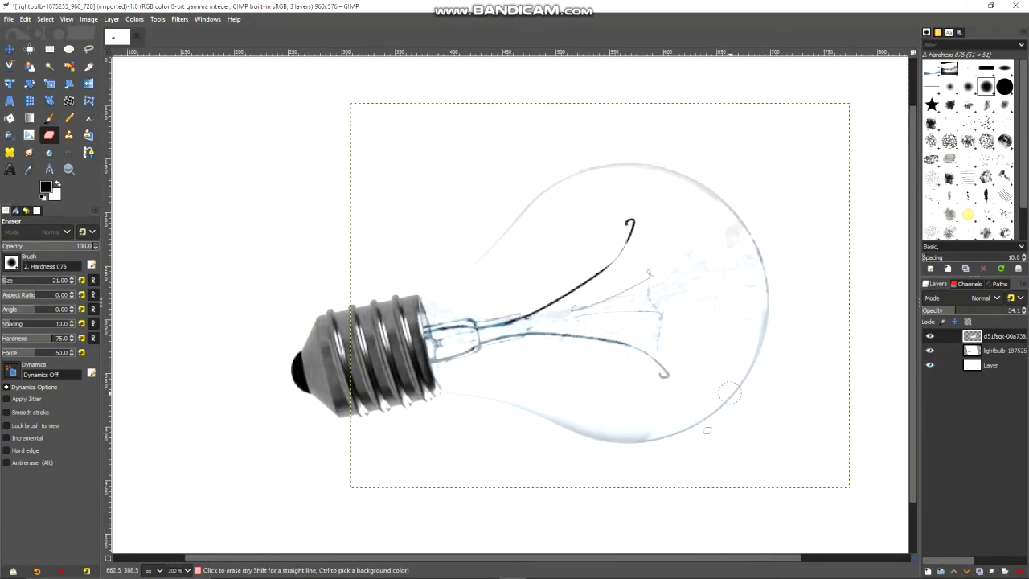
Restore the water layer to full opacity and set its blend mode to Multiply.
{"action": "left_click_drag", "start_coordinate": [980, 312], "coordinate": [1014, 310]}
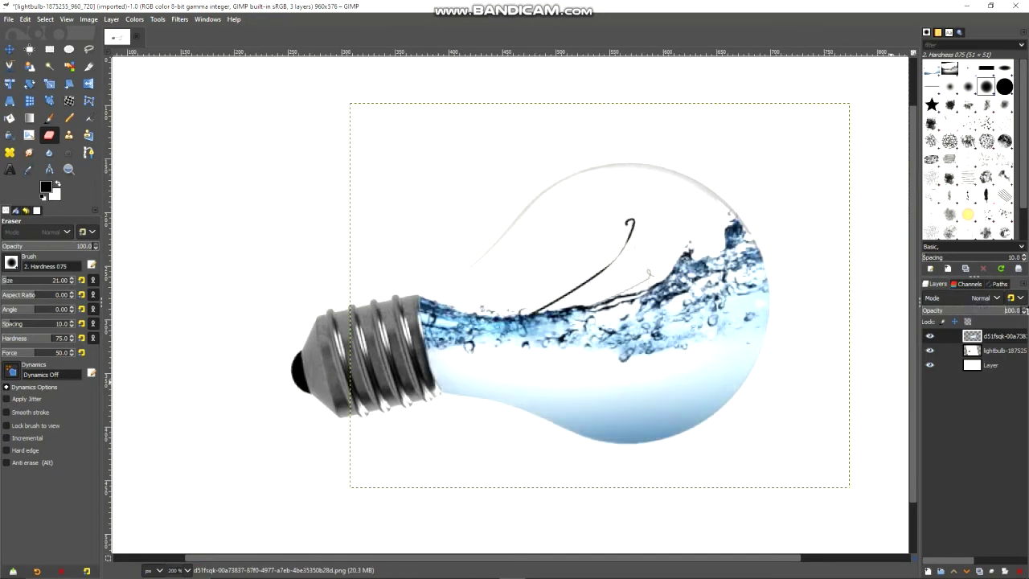
{"action": "scroll", "coordinate": [465, 329], "scroll_direction": "up", "scroll_amount": 1, "text": "ctrl"}
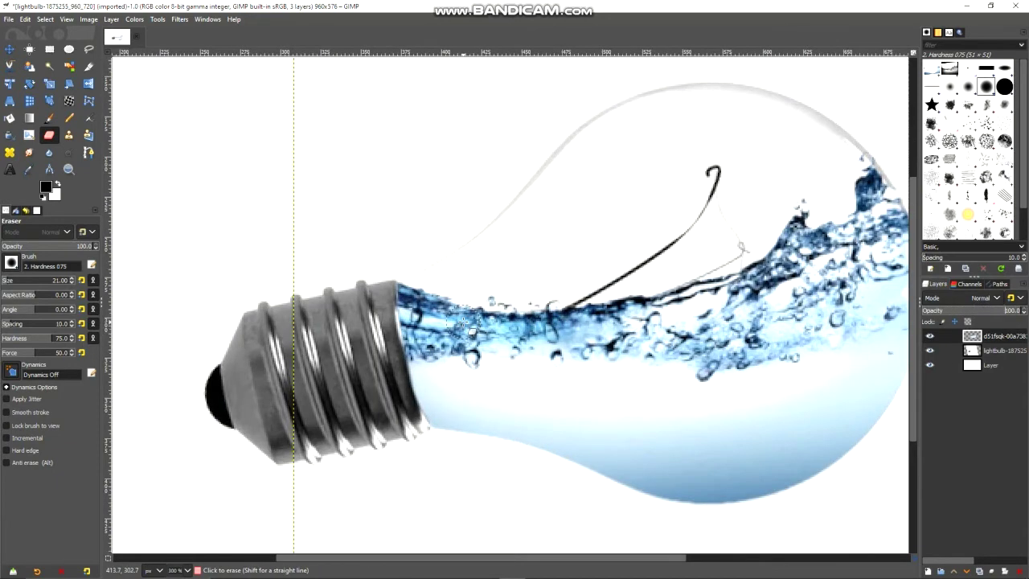
{"action": "scroll", "coordinate": [464, 330], "scroll_direction": "up", "scroll_amount": 1, "text": "ctrl"}
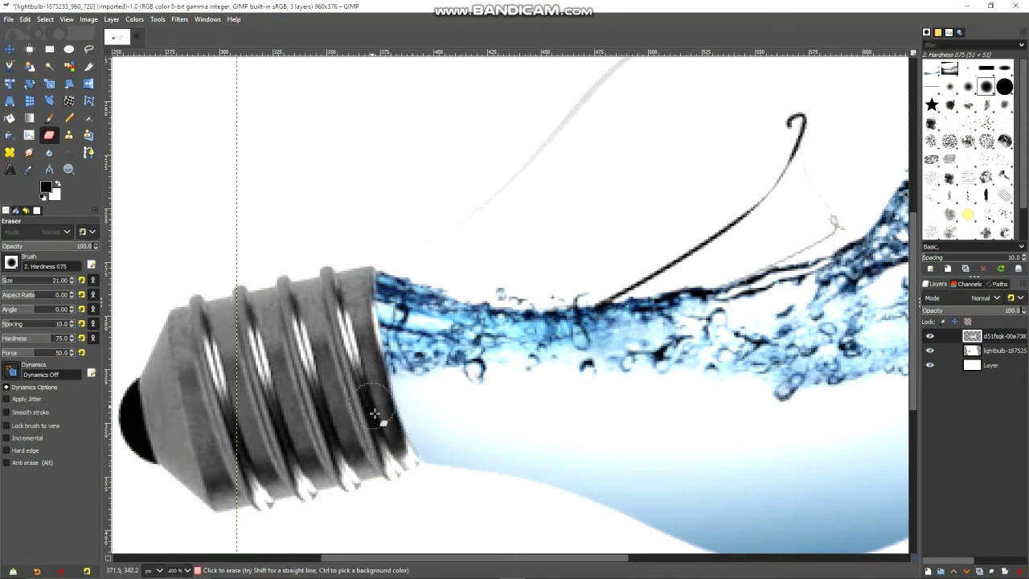
{"action": "key", "text": "2"}
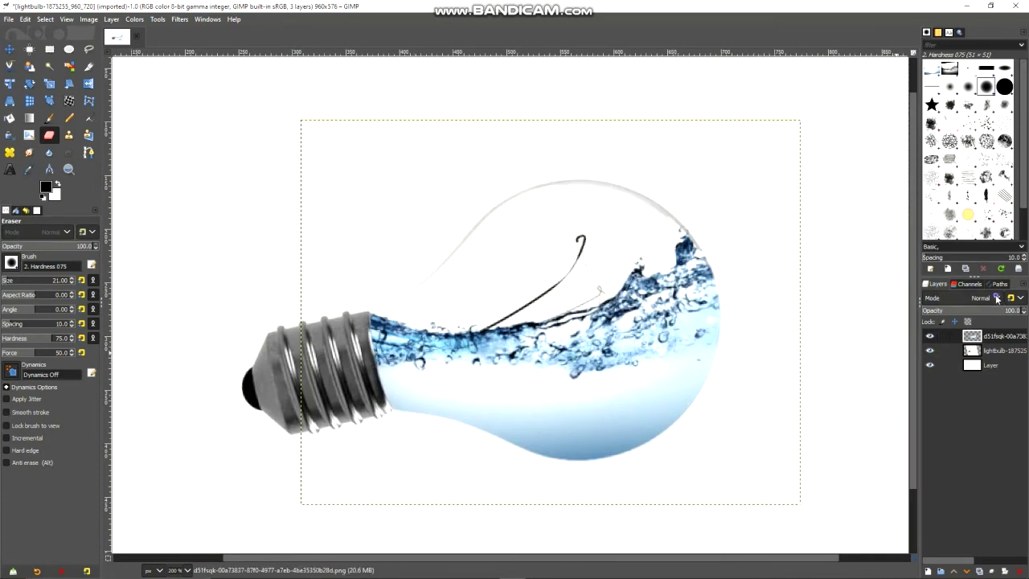
{"action": "left_click", "coordinate": [997, 298]}
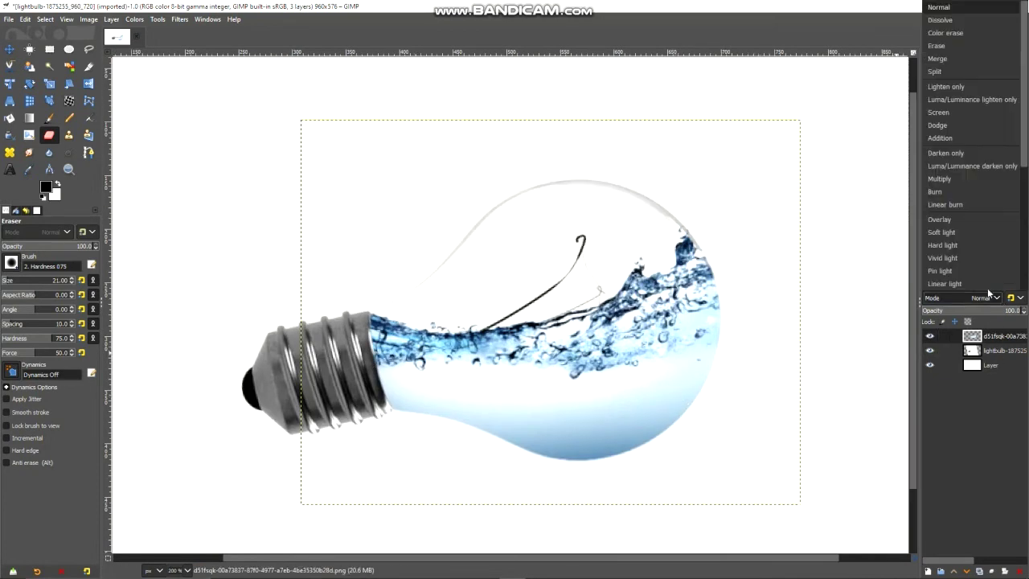
{"action": "left_click", "coordinate": [941, 180]}
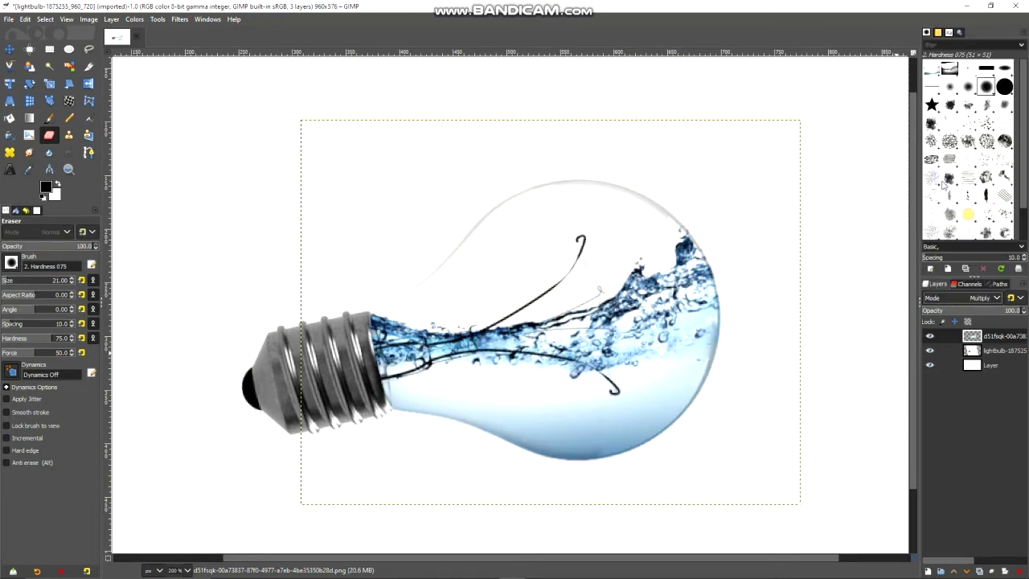
{"action": "scroll", "coordinate": [681, 318], "scroll_direction": "down", "scroll_amount": 1}
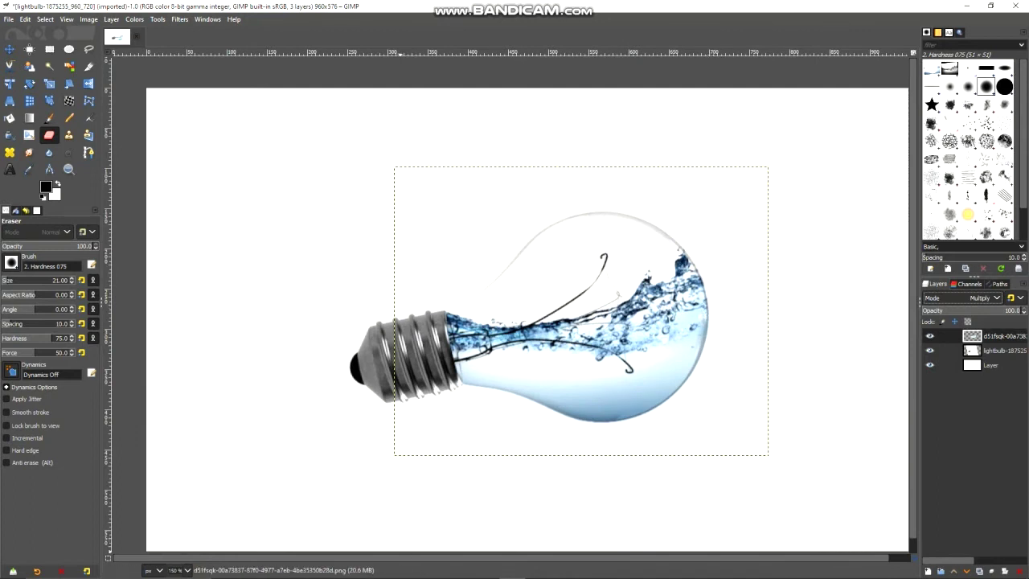
Drag pngwave.png from the project folder onto the canvas as a new layer.
{"action": "left_click", "coordinate": [459, 575]}
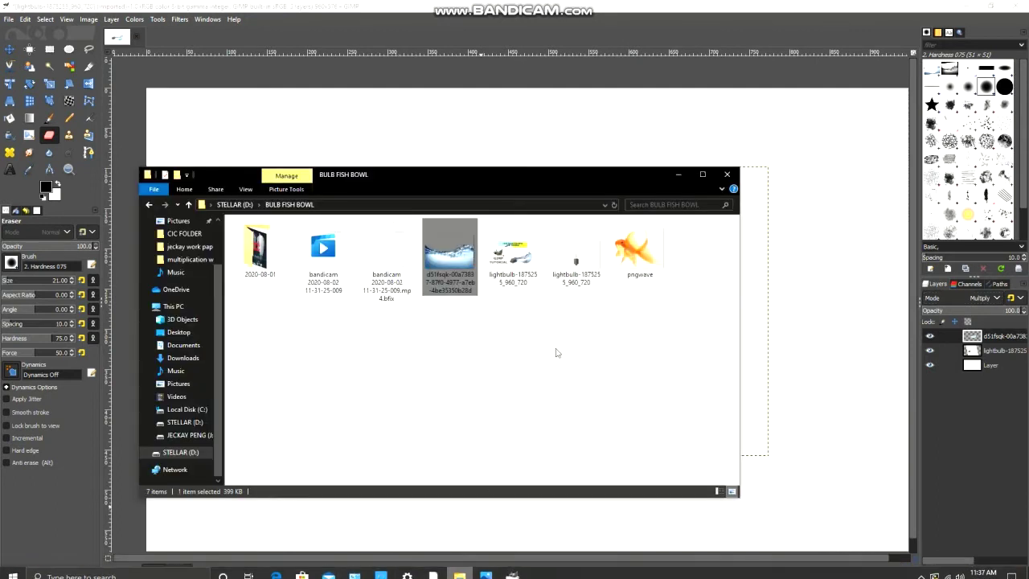
{"action": "left_click", "coordinate": [639, 250]}
{"action": "left_click_drag", "start_coordinate": [638, 250], "coordinate": [769, 277]}
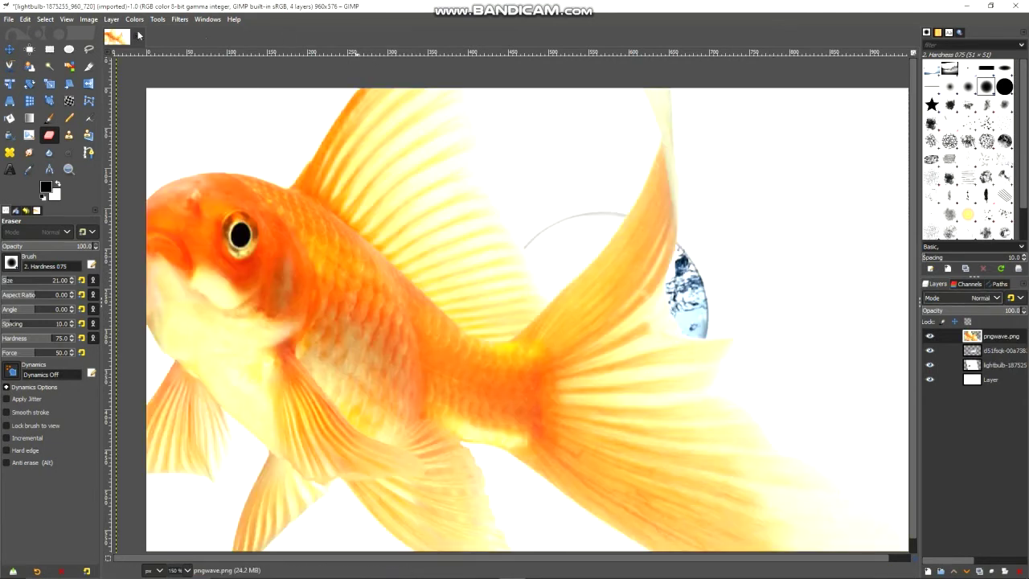
Scale the pngwave goldfish down to about 84 × 71 px and place it in the bulb's water.
{"action": "left_click", "coordinate": [50, 84]}
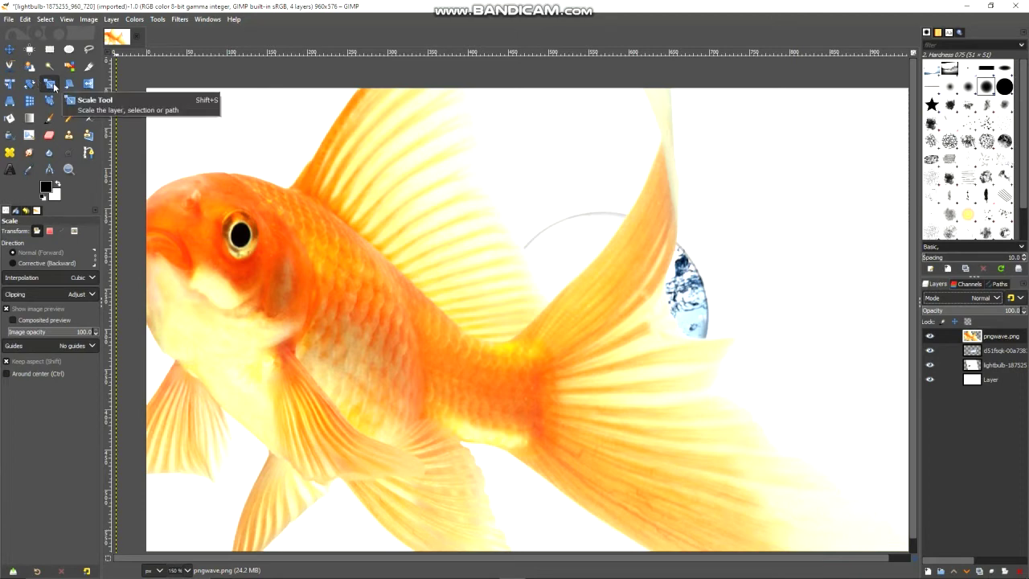
{"action": "left_click", "coordinate": [320, 179]}
{"action": "left_click_drag", "start_coordinate": [319, 179], "coordinate": [456, 246]}
{"action": "left_click_drag", "start_coordinate": [590, 285], "coordinate": [480, 153]}
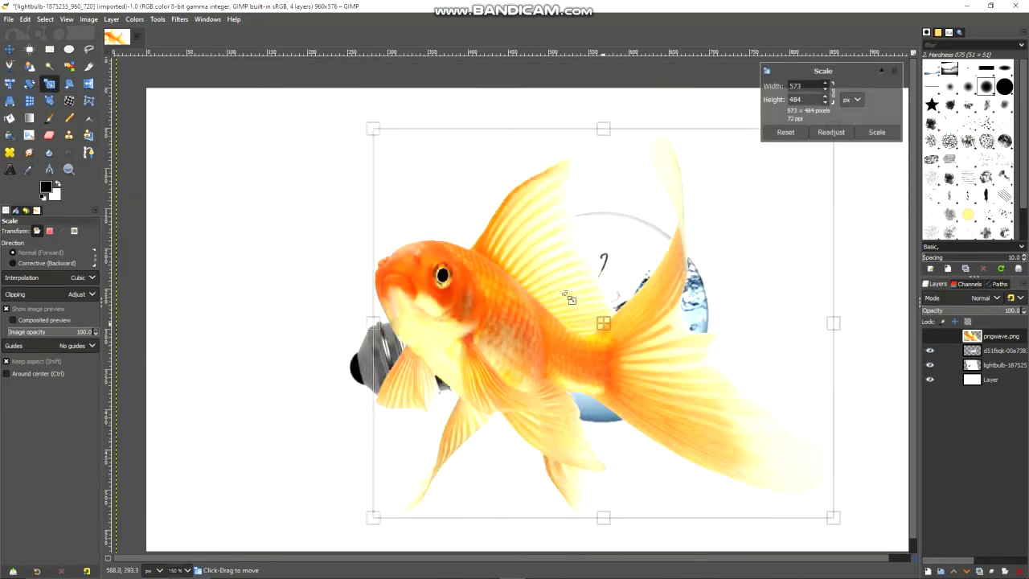
{"action": "left_click_drag", "start_coordinate": [349, 117], "coordinate": [720, 429]}
{"action": "mouse_move", "coordinate": [731, 466]}
{"action": "left_mouse_down"}
{"action": "mouse_move", "coordinate": [609, 397]}
{"action": "mouse_move", "coordinate": [558, 381]}
{"action": "mouse_move", "coordinate": [568, 363]}
{"action": "left_mouse_up"}
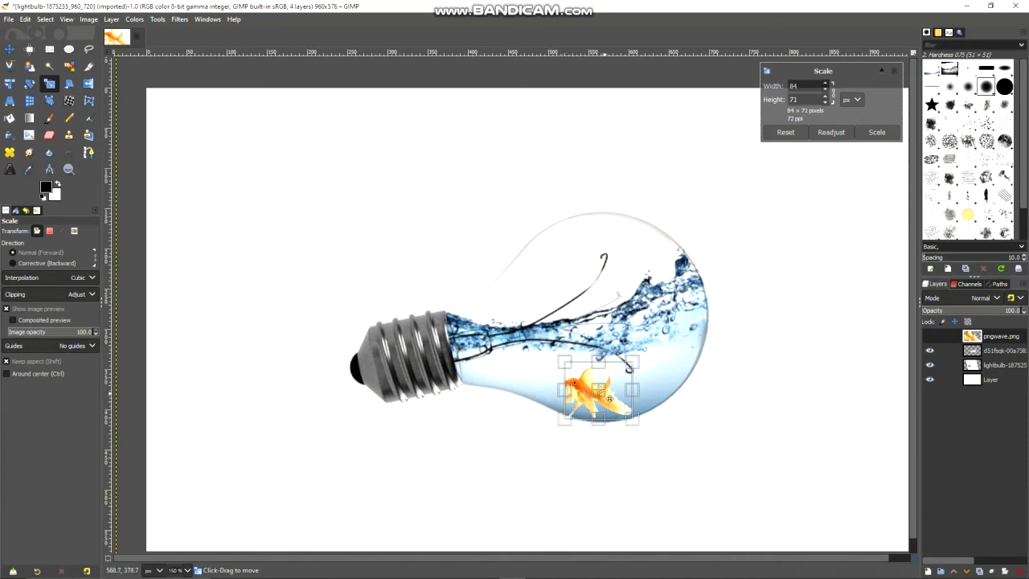
{"action": "left_click_drag", "start_coordinate": [610, 394], "coordinate": [613, 389]}
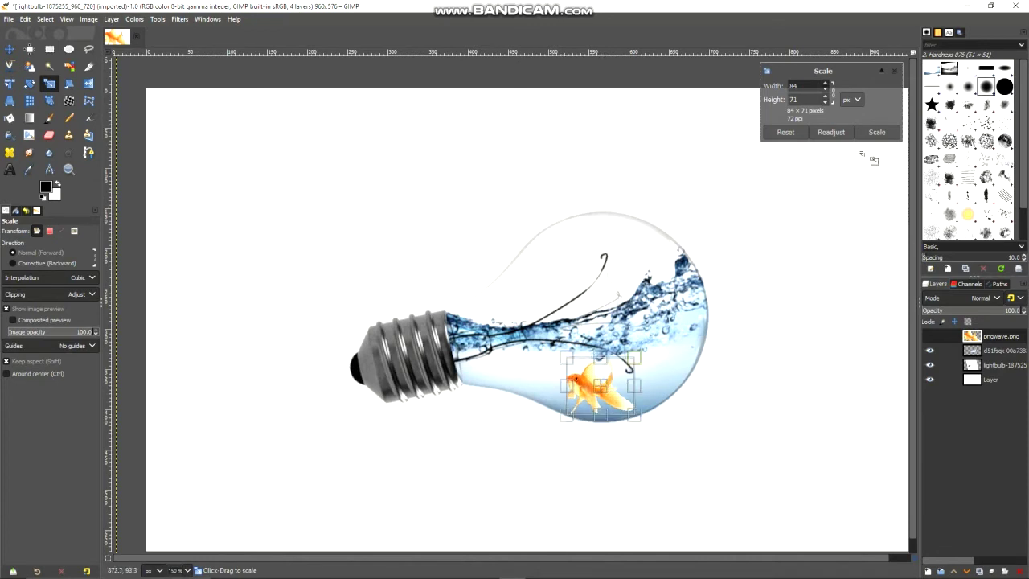
{"action": "left_click", "coordinate": [876, 132]}
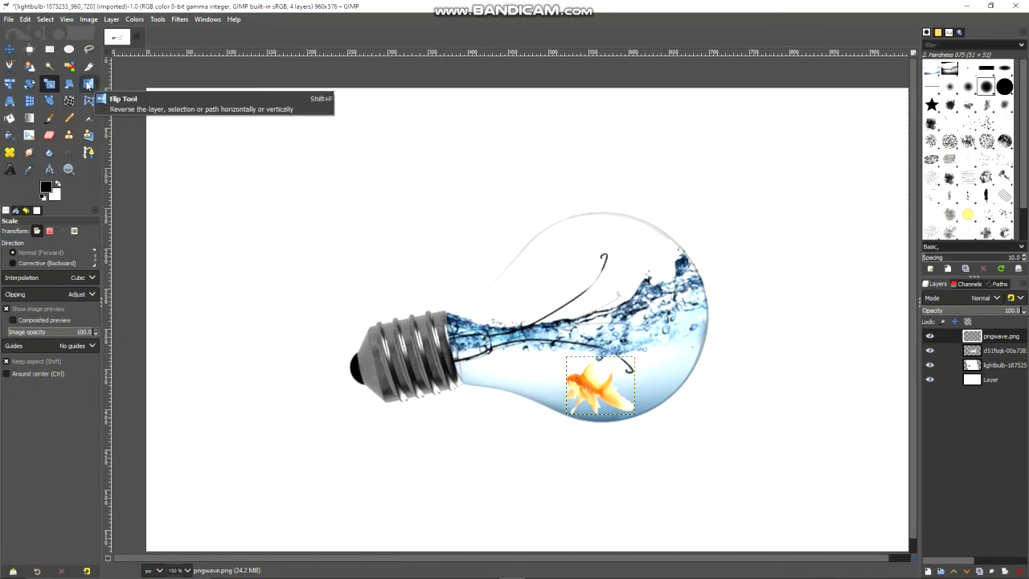
Flip the goldfish horizontally to face right and nudge it a few pixels into place.
{"action": "left_click", "coordinate": [88, 85]}
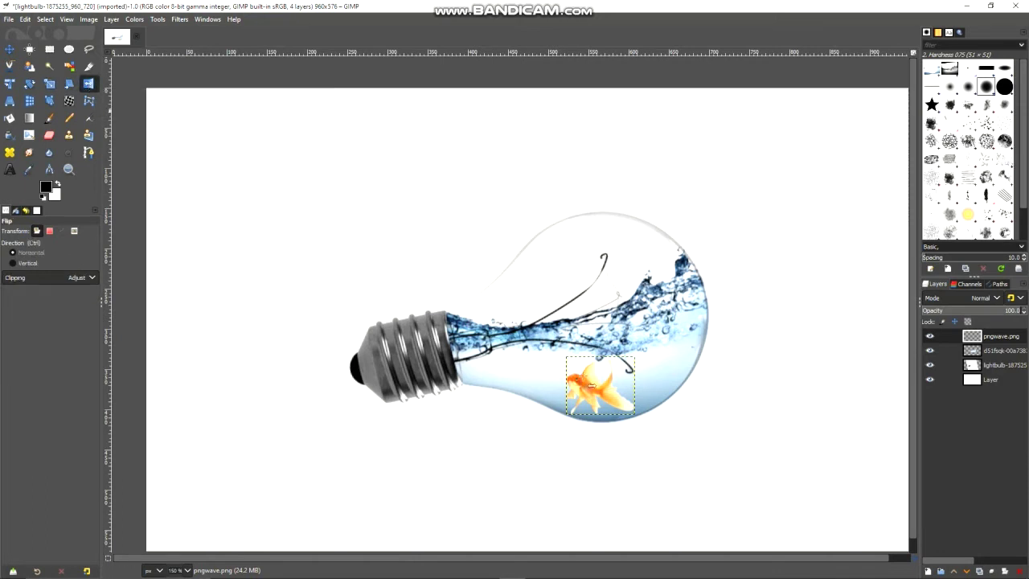
{"action": "left_click", "coordinate": [584, 378]}
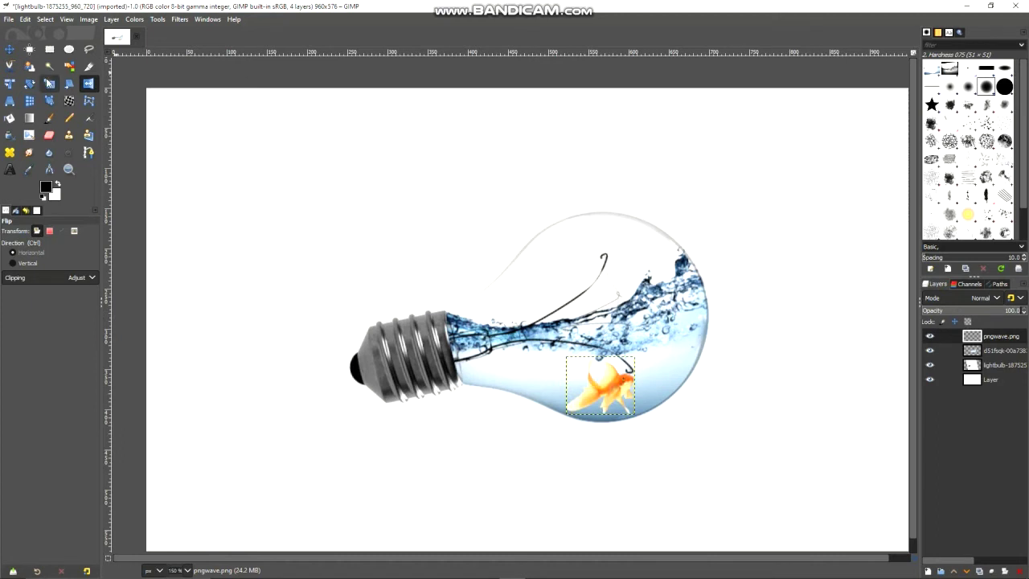
{"action": "left_click", "coordinate": [11, 50]}
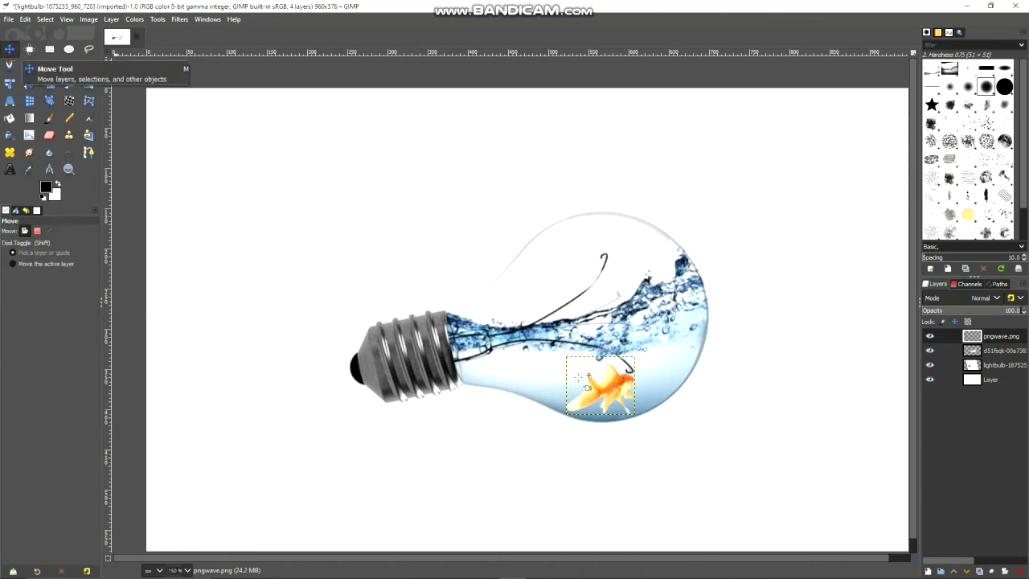
{"action": "left_click_drag", "start_coordinate": [617, 392], "coordinate": [618, 398]}
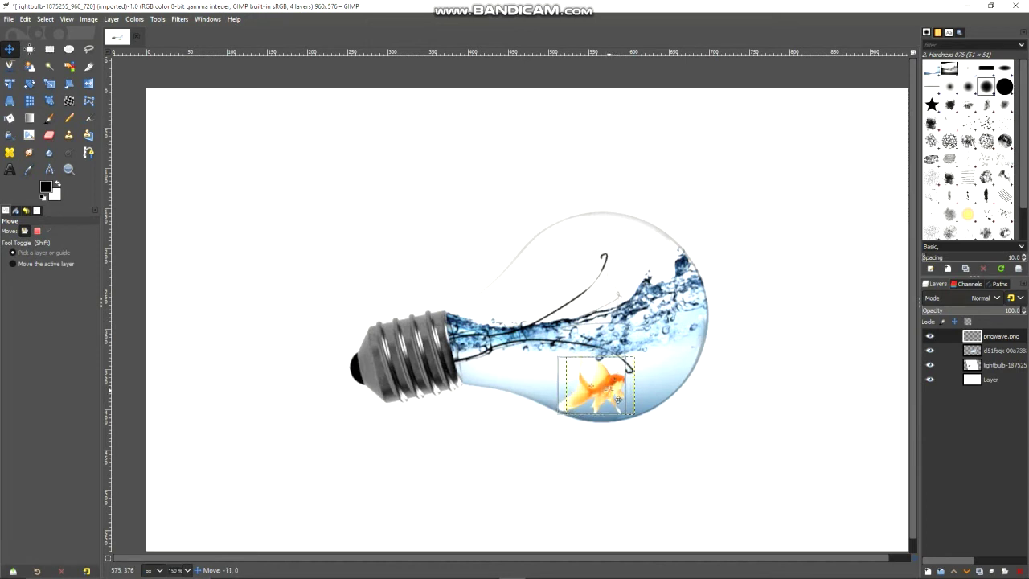
{"action": "left_click_drag", "start_coordinate": [618, 399], "coordinate": [617, 400]}
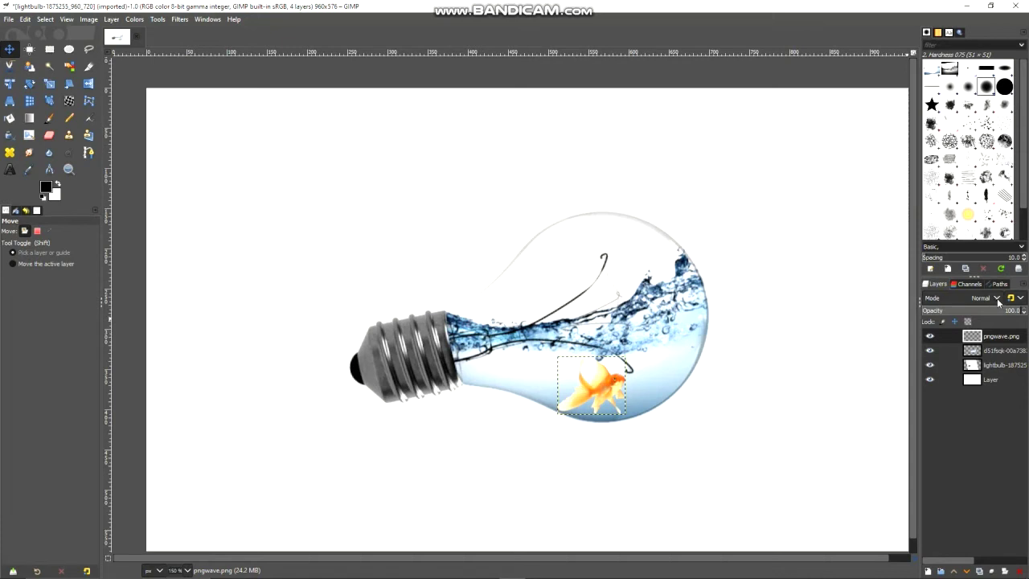
Set the goldfish layer to Multiply mode, then select the white background Layer.
{"action": "left_click", "coordinate": [996, 299]}
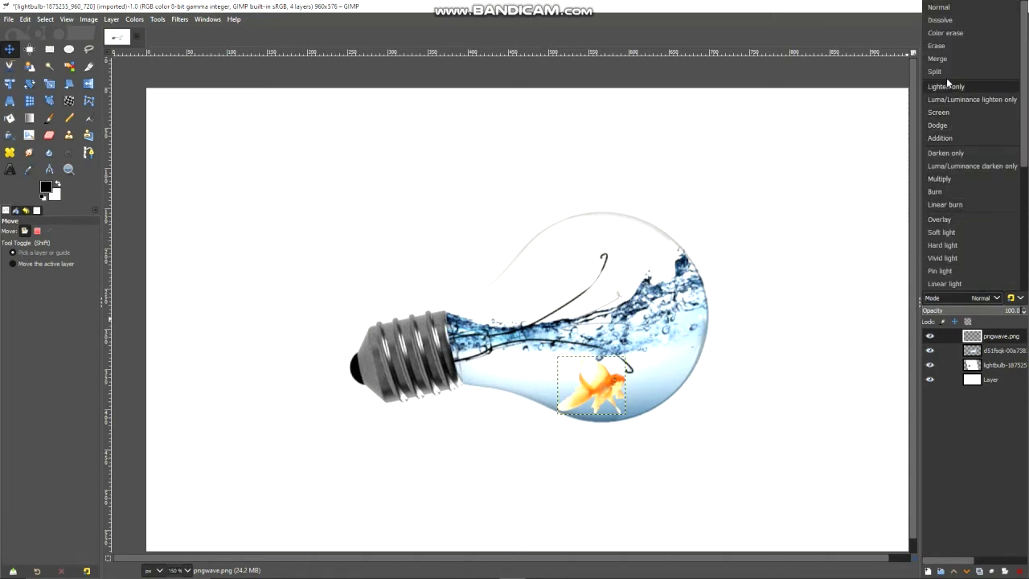
{"action": "left_click", "coordinate": [949, 177]}
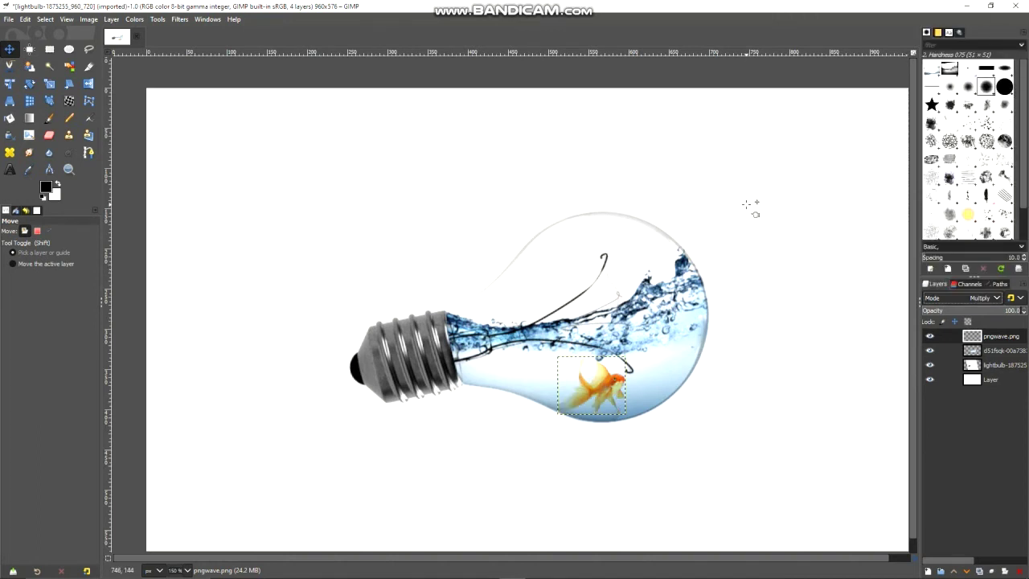
{"action": "left_click", "coordinate": [971, 380]}
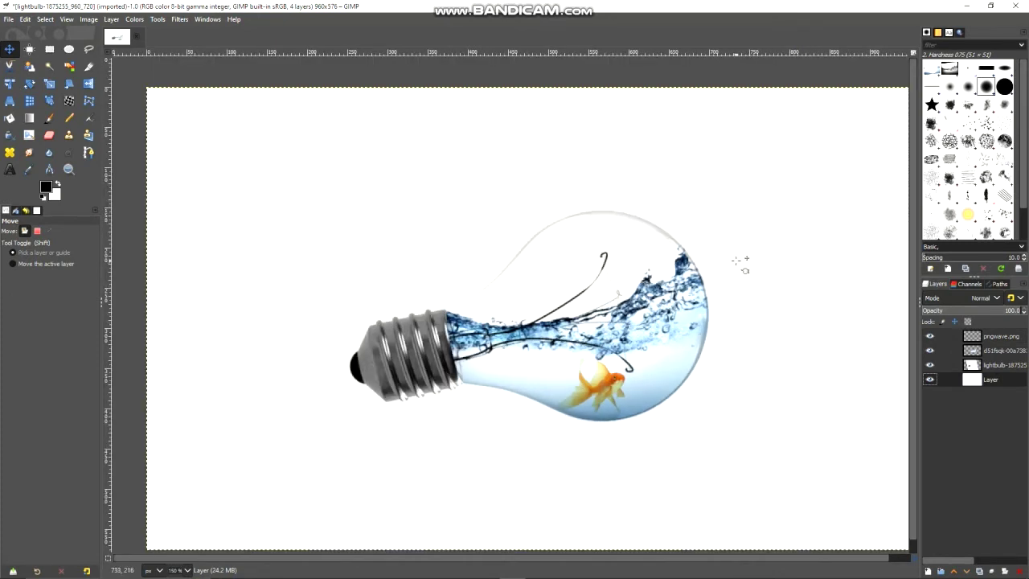
Hide the white background layer and merge the bulb, water and goldfish with Merge Visible Layers.
{"action": "scroll", "coordinate": [785, 259], "scroll_direction": "up", "scroll_amount": 1}
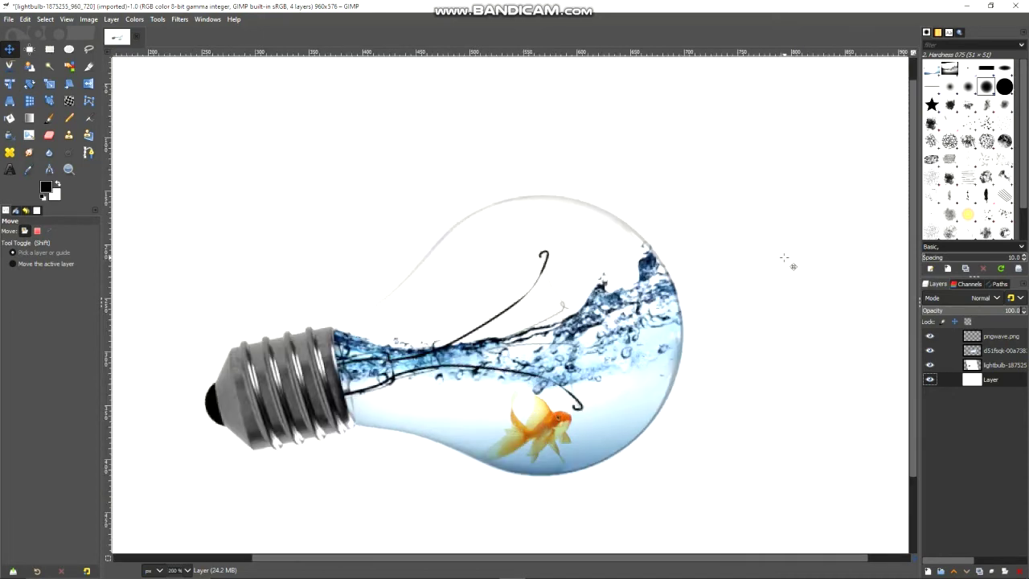
{"action": "scroll", "coordinate": [784, 258], "scroll_direction": "down", "scroll_amount": 1}
{"action": "scroll", "coordinate": [786, 260], "scroll_direction": "down", "scroll_amount": 1}
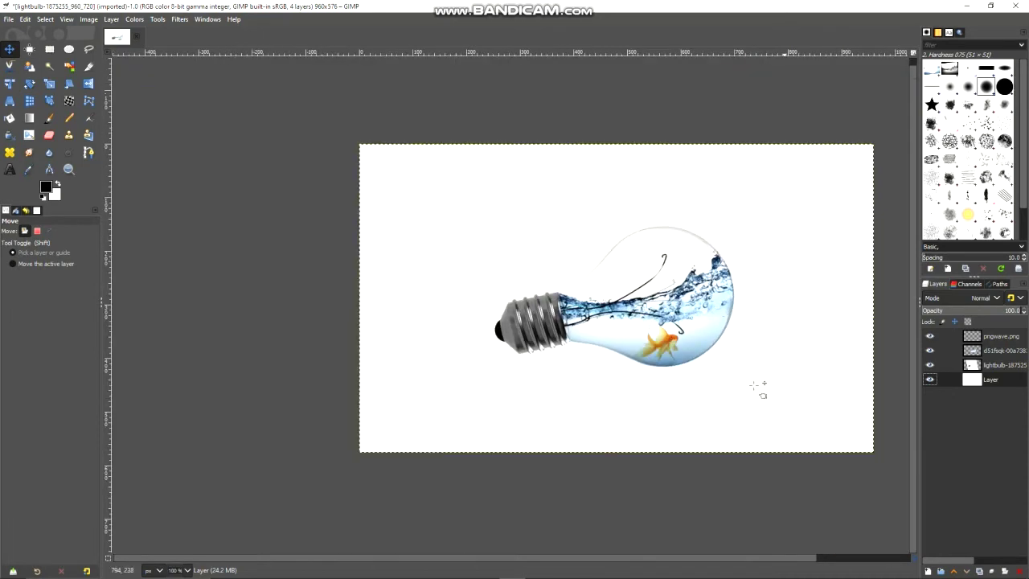
{"action": "left_click_drag", "start_coordinate": [704, 559], "coordinate": [749, 536]}
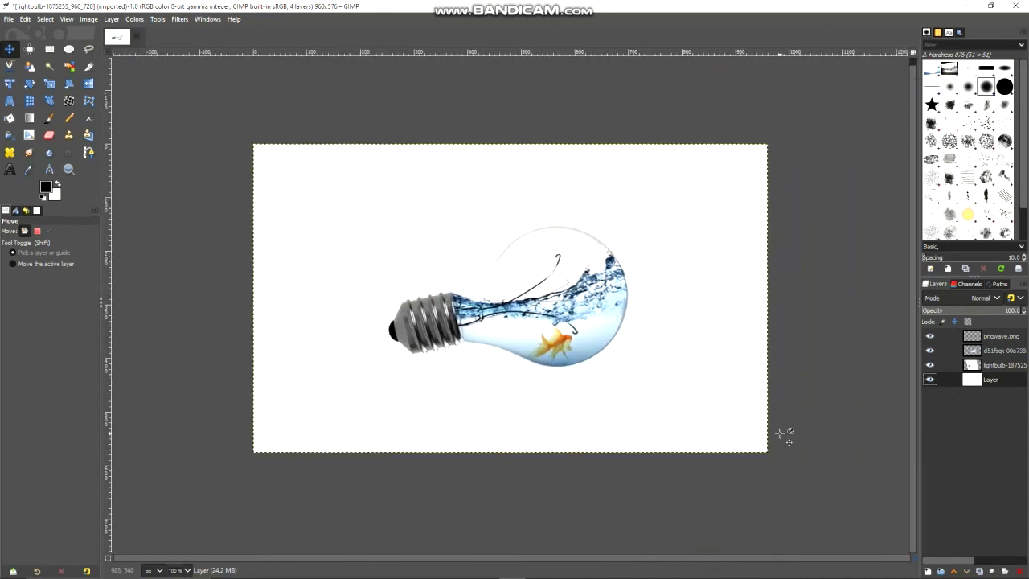
{"action": "scroll", "coordinate": [763, 373], "scroll_direction": "up", "scroll_amount": 1}
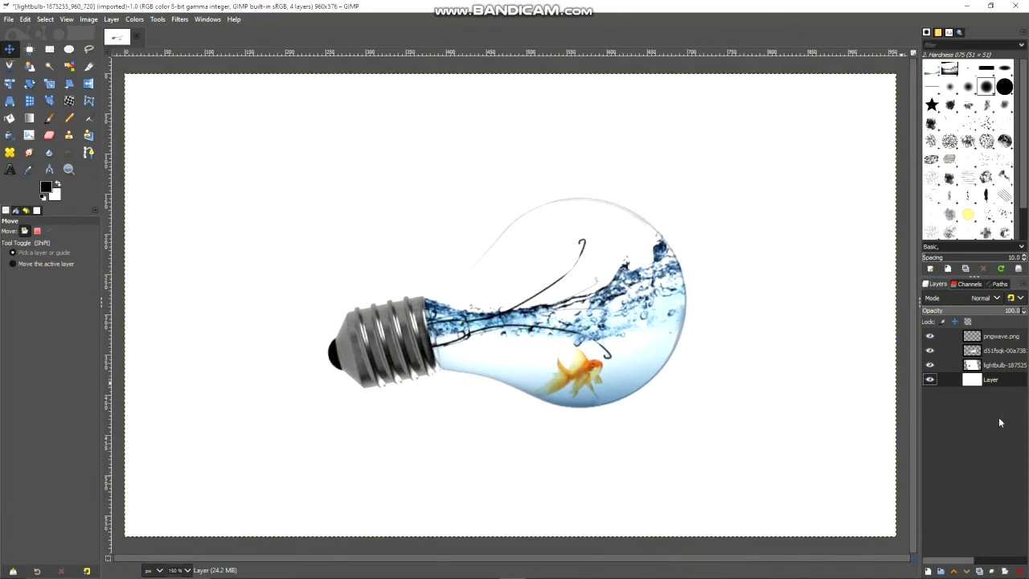
{"action": "right_click", "coordinate": [944, 419]}
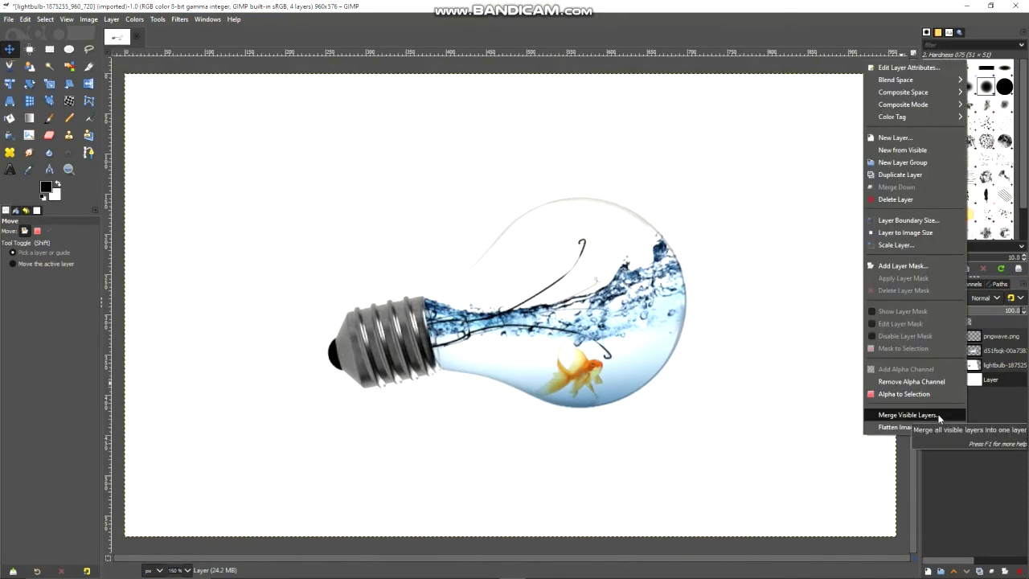
{"action": "left_click", "coordinate": [992, 402]}
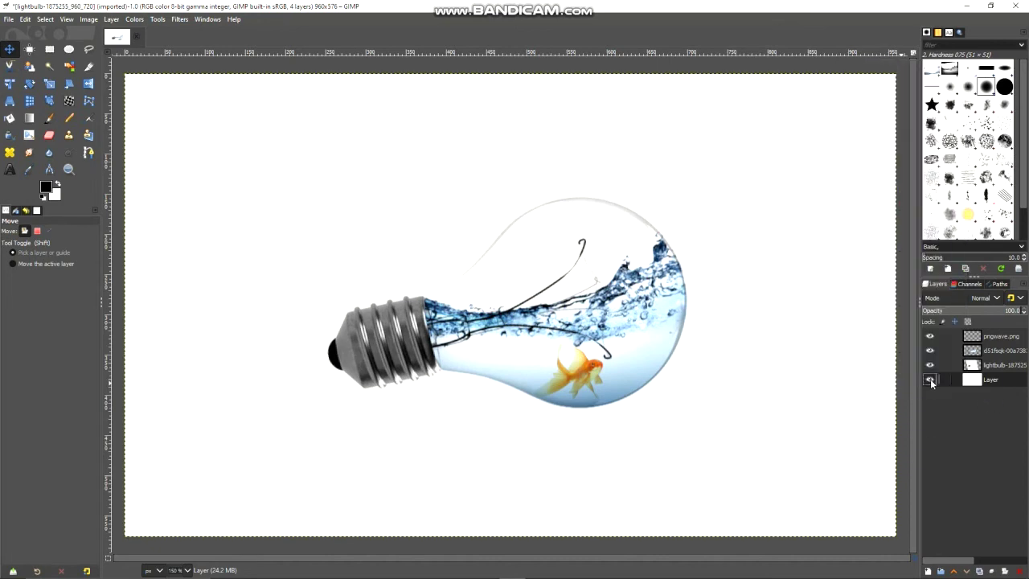
{"action": "left_click", "coordinate": [930, 379]}
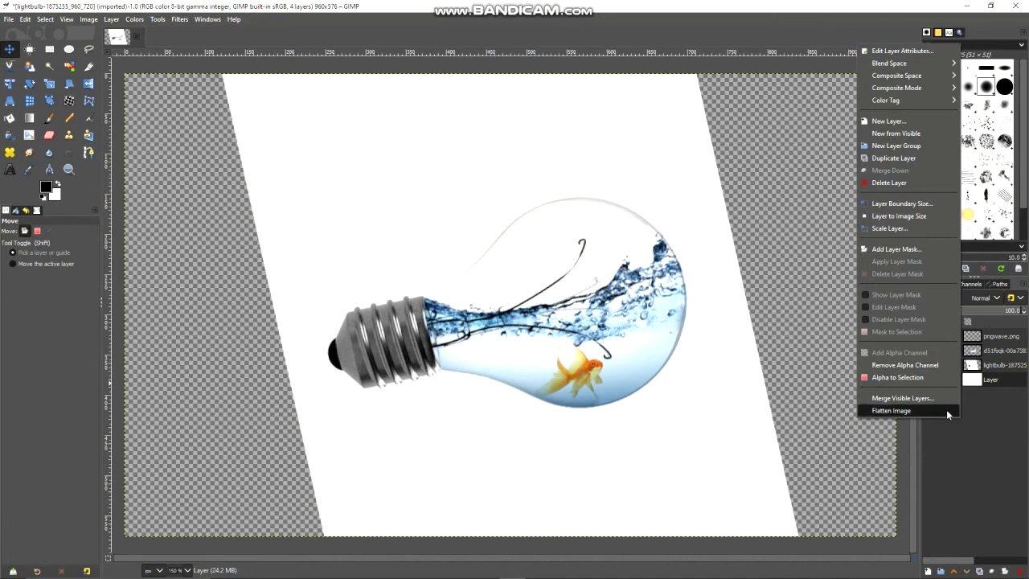
{"action": "left_click", "coordinate": [936, 400]}
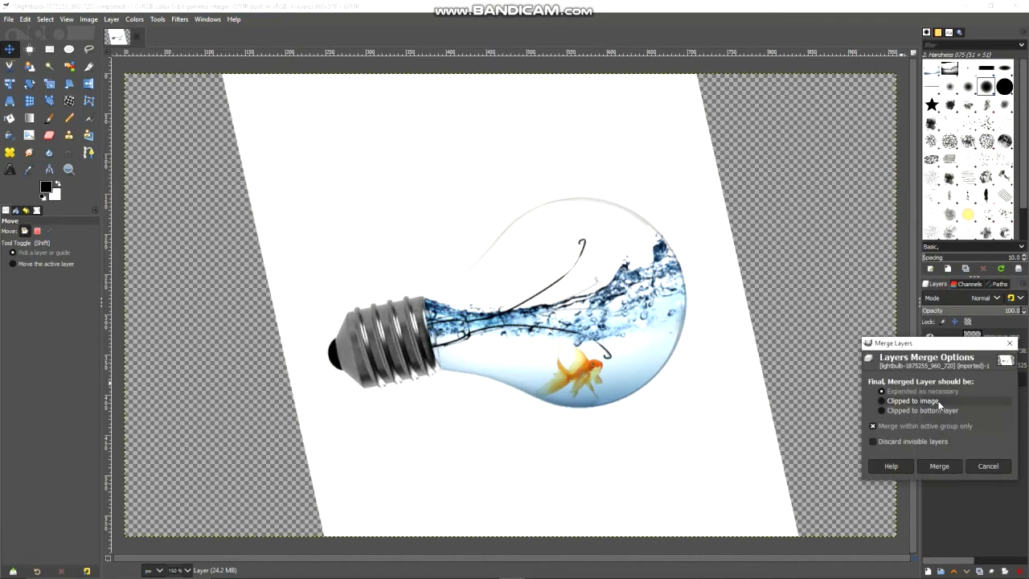
{"action": "left_click", "coordinate": [948, 463]}
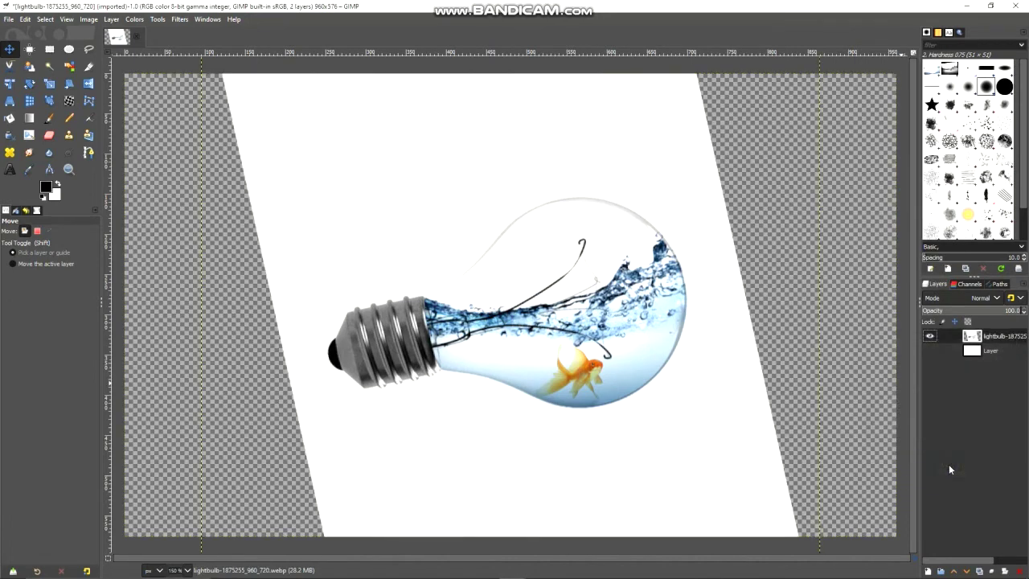
Show the white background again and duplicate the merged bulb layer.
{"action": "left_click", "coordinate": [930, 351]}
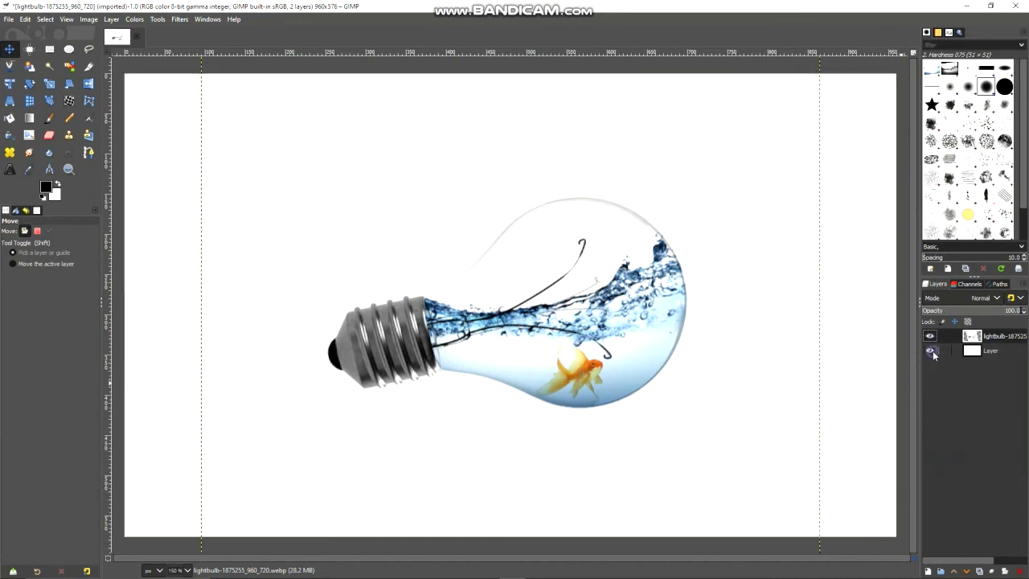
{"action": "right_click", "coordinate": [975, 339]}
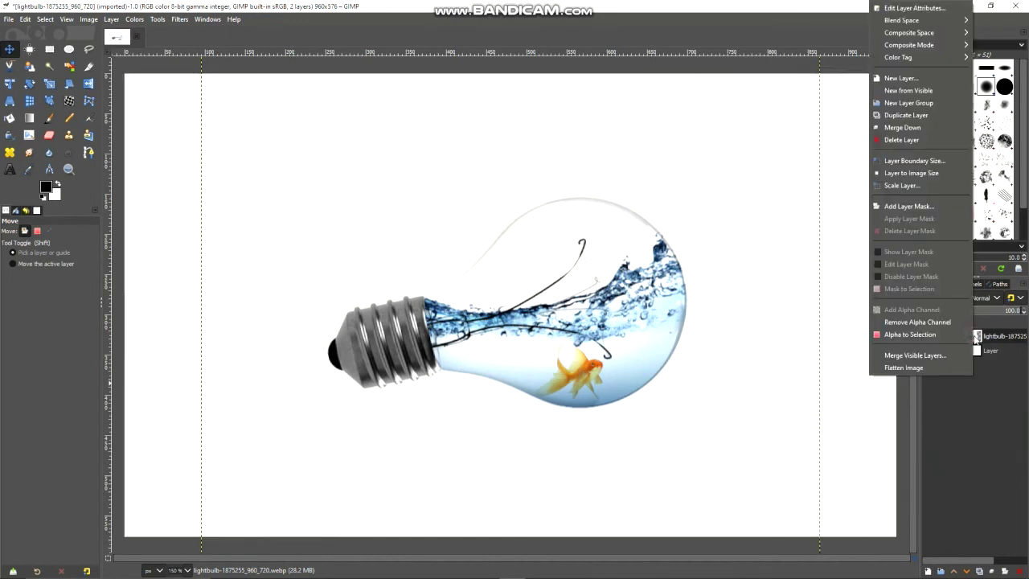
{"action": "left_click", "coordinate": [905, 116]}
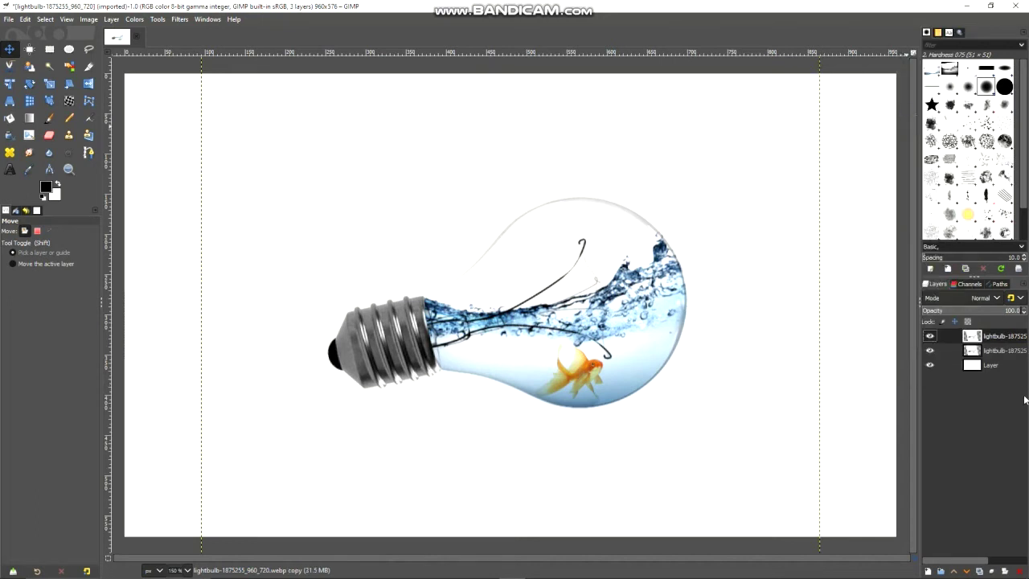
Flip the bulb copy vertically so it turns upside down.
{"action": "left_click", "coordinate": [88, 85]}
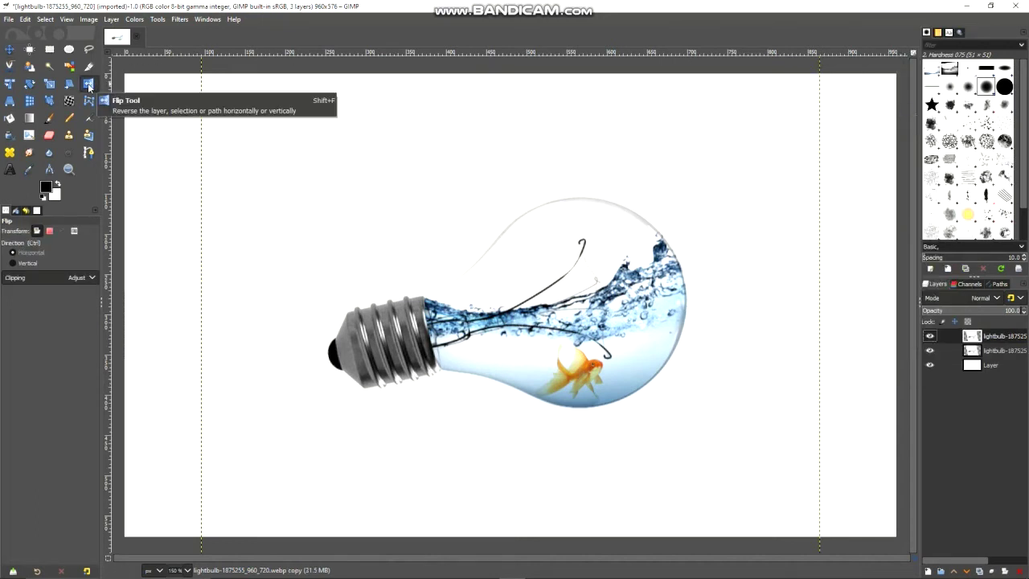
{"action": "left_click", "coordinate": [11, 263]}
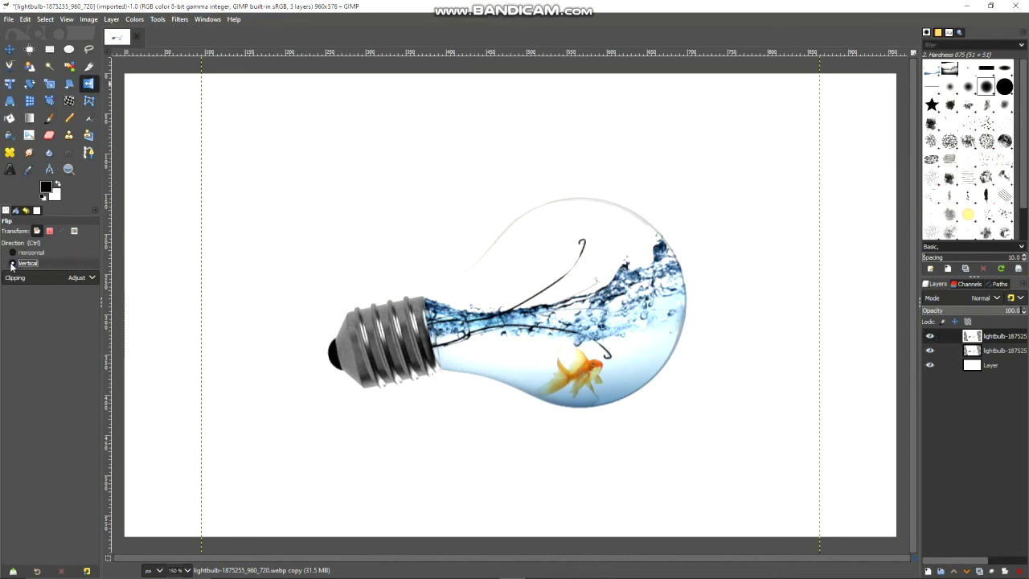
{"action": "left_click", "coordinate": [527, 285]}
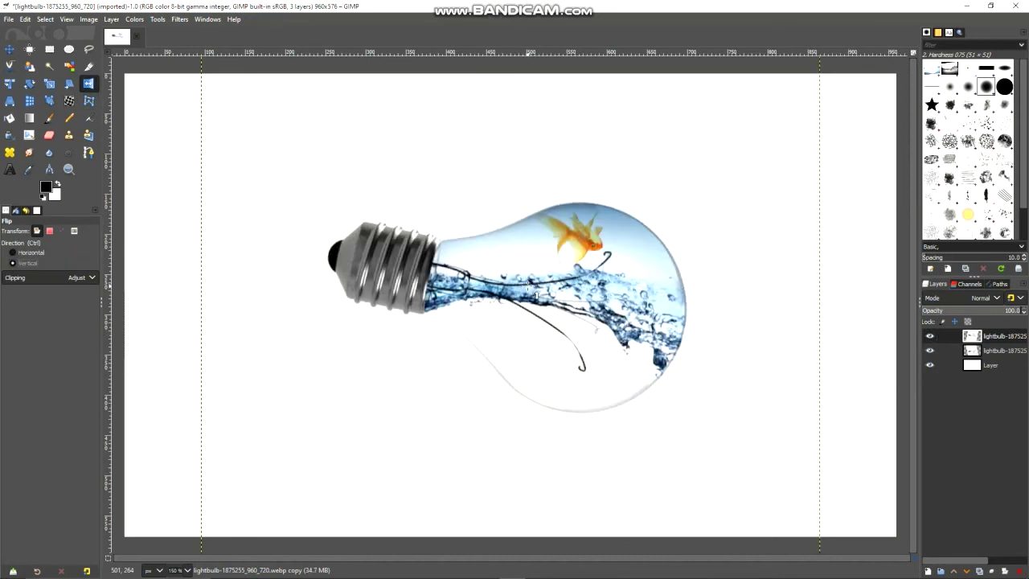
Fade the flipped bulb copy to 41.1 opacity and move it 60 px down below the bulb.
{"action": "left_click", "coordinate": [10, 51]}
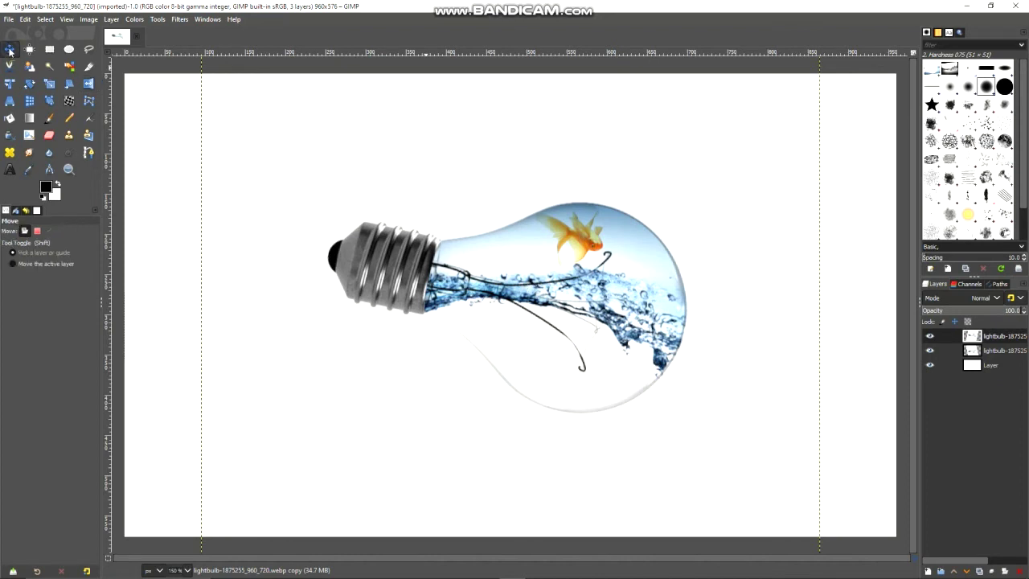
{"action": "left_click_drag", "start_coordinate": [608, 240], "coordinate": [616, 399]}
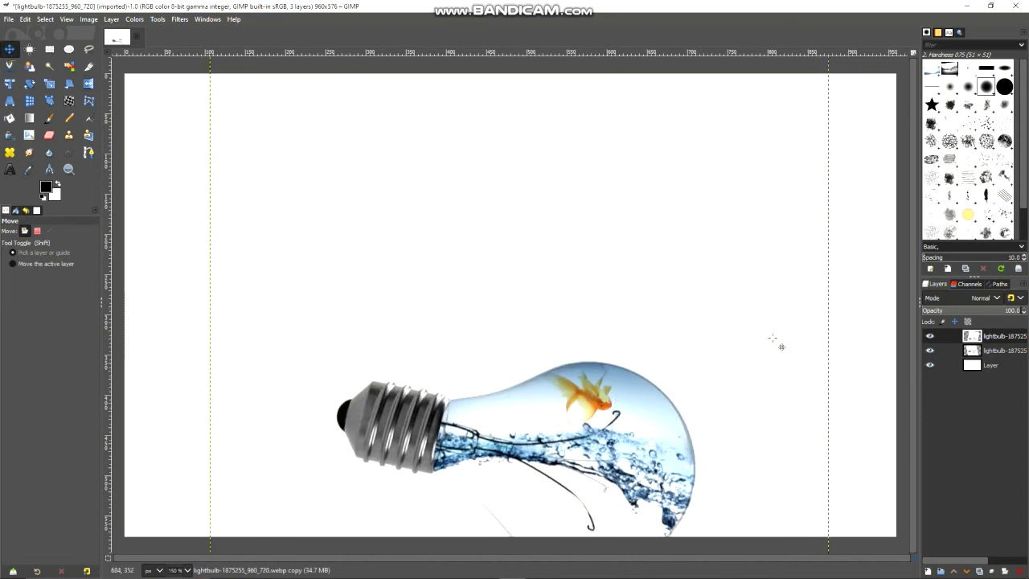
{"action": "left_click", "coordinate": [962, 311]}
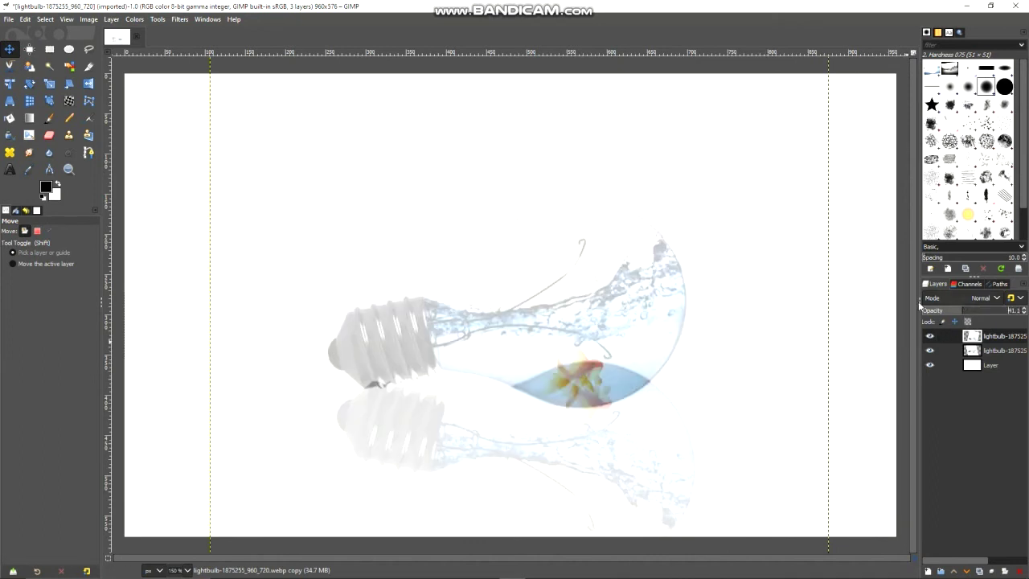
{"action": "left_click_drag", "start_coordinate": [575, 415], "coordinate": [574, 467]}
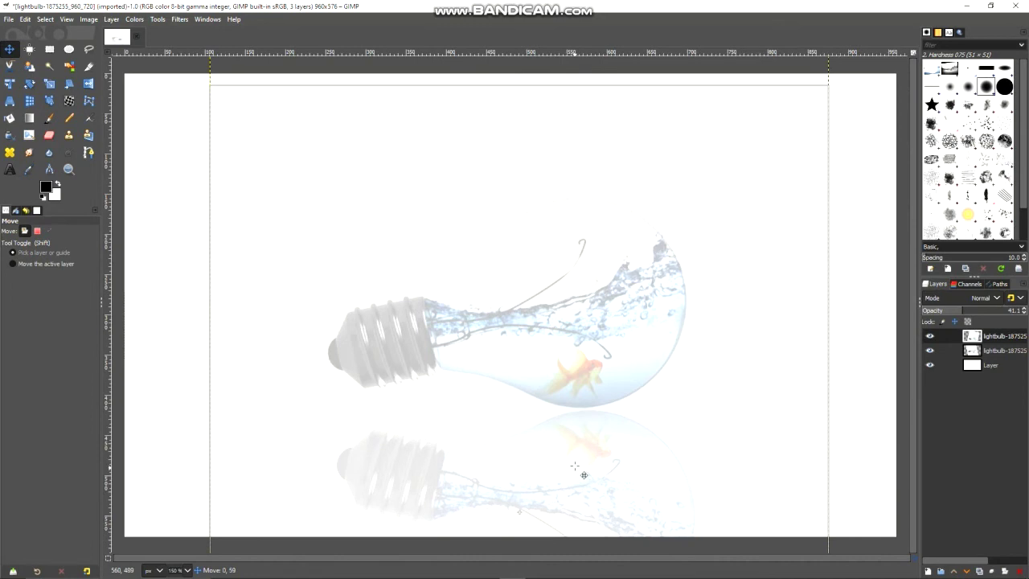
{"action": "scroll", "coordinate": [621, 353], "scroll_direction": "down", "scroll_amount": 1, "text": "ctrl"}
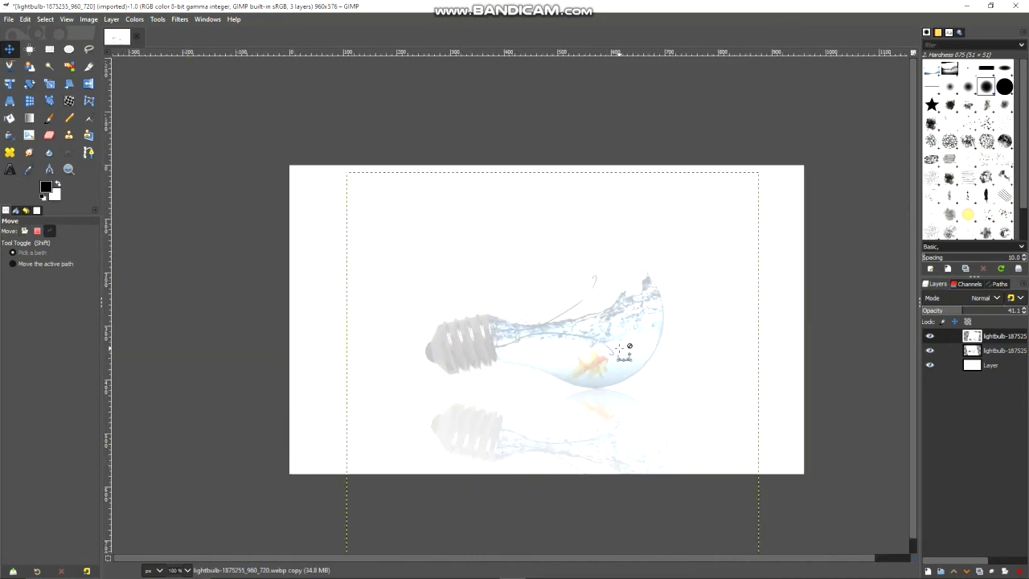
Rotate the reflection about 6 degrees clockwise and shift it up and left.
{"action": "left_click", "coordinate": [30, 84]}
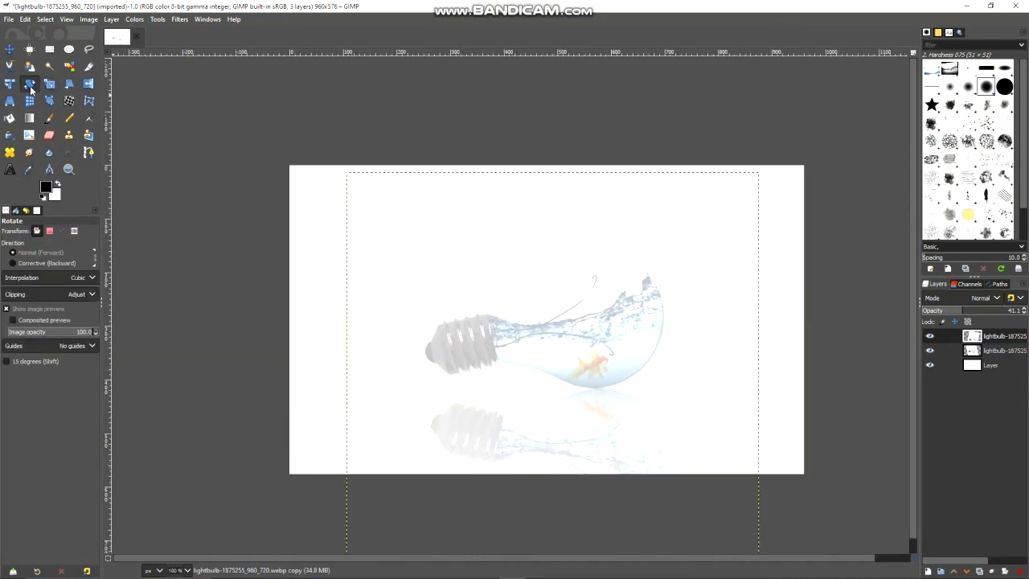
{"action": "left_click", "coordinate": [672, 367]}
{"action": "left_click_drag", "start_coordinate": [706, 288], "coordinate": [720, 310]}
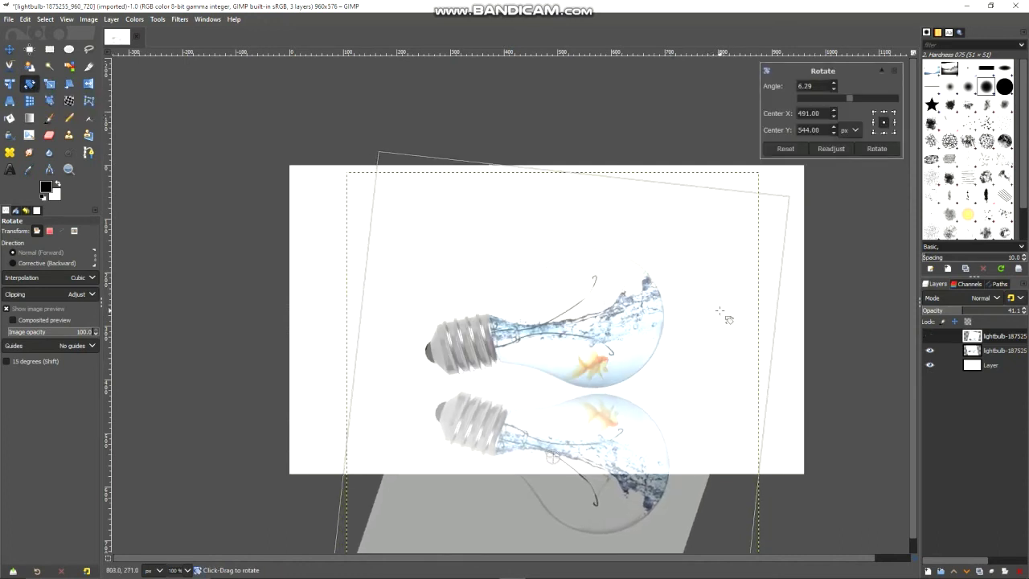
{"action": "left_click", "coordinate": [877, 149]}
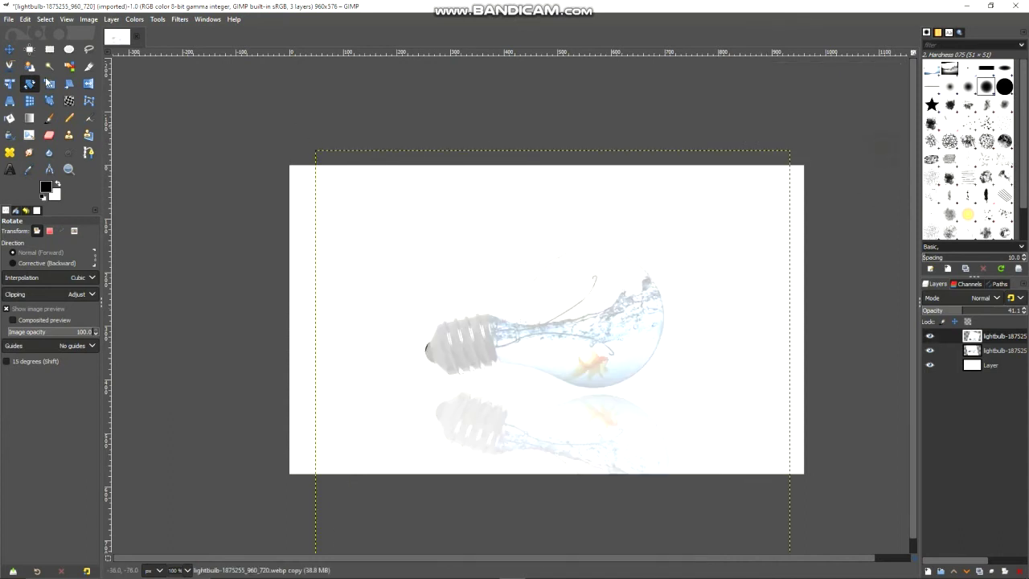
{"action": "left_click", "coordinate": [8, 51]}
{"action": "left_click_drag", "start_coordinate": [594, 445], "coordinate": [582, 429]}
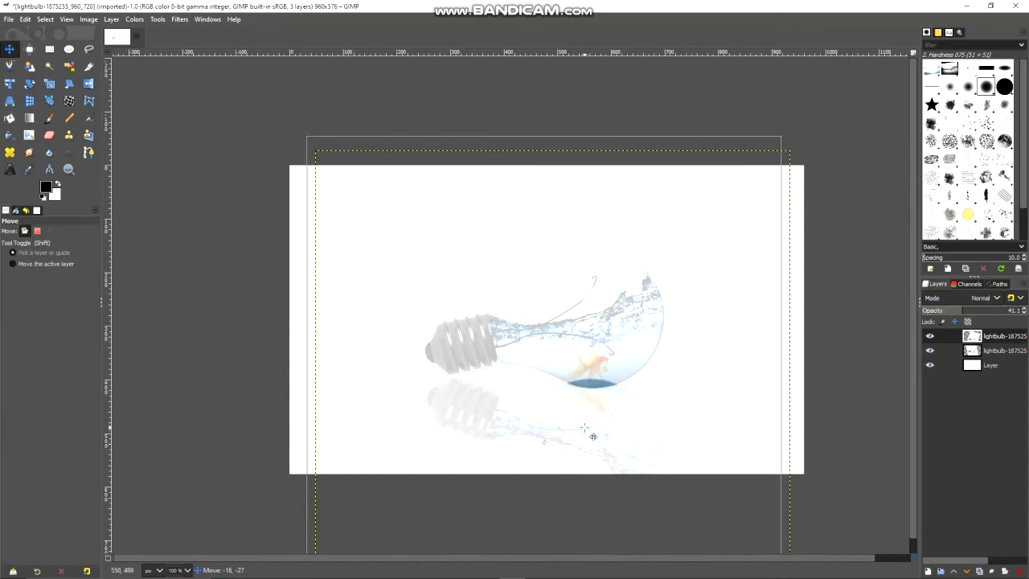
Rotate the reflection another 3 degrees and nudge it slightly down and right.
{"action": "left_click", "coordinate": [32, 84]}
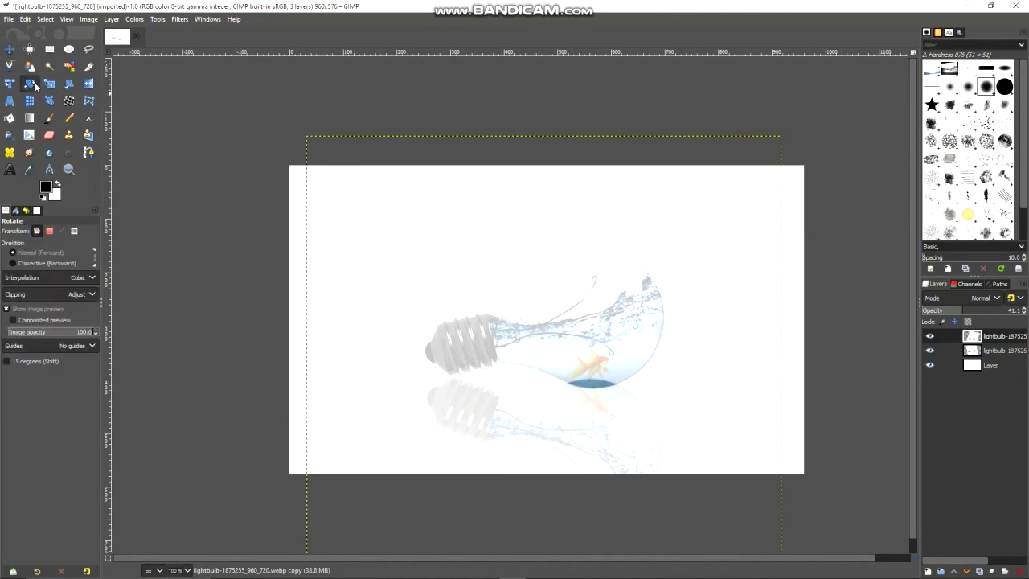
{"action": "left_click", "coordinate": [603, 266]}
{"action": "left_click_drag", "start_coordinate": [703, 253], "coordinate": [702, 266]}
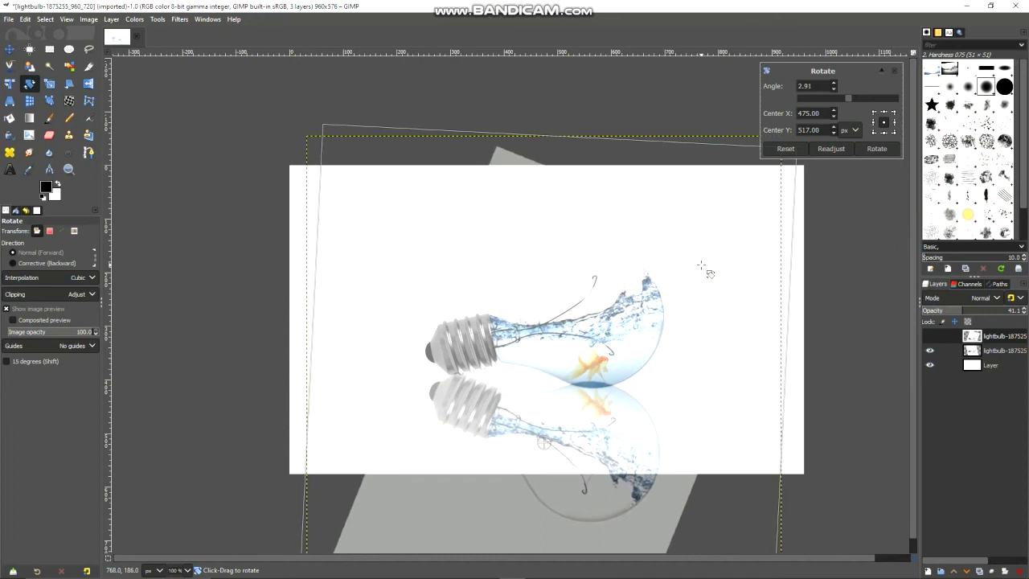
{"action": "left_click", "coordinate": [875, 149]}
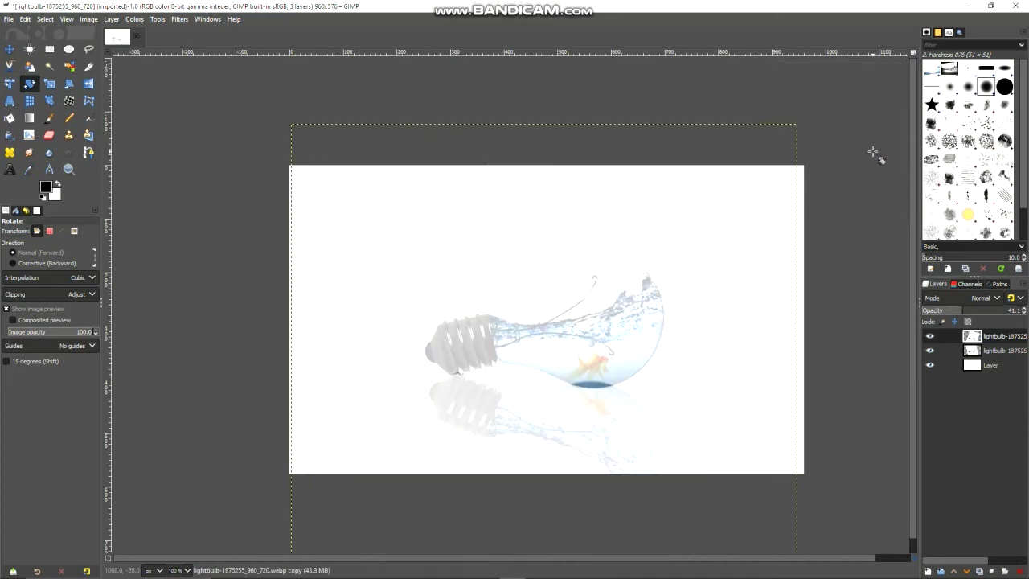
{"action": "left_click", "coordinate": [9, 49]}
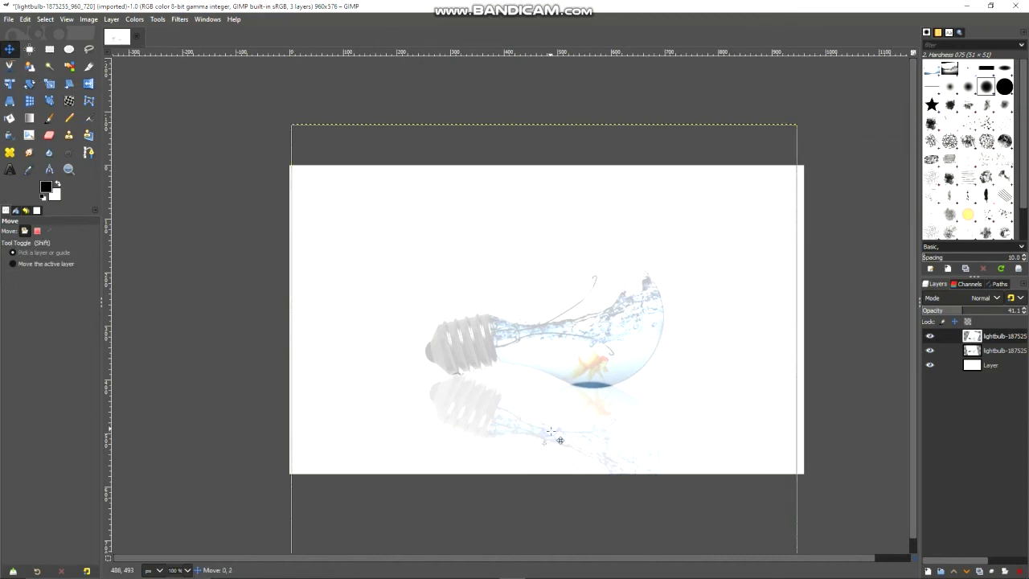
{"action": "left_click_drag", "start_coordinate": [548, 430], "coordinate": [546, 435]}
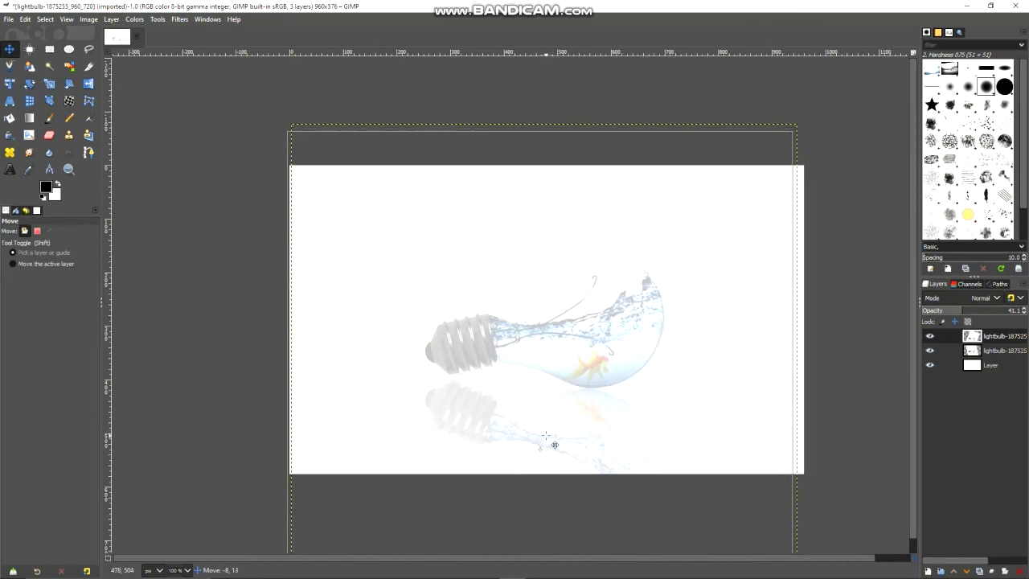
{"action": "left_click_drag", "start_coordinate": [545, 435], "coordinate": [547, 436]}
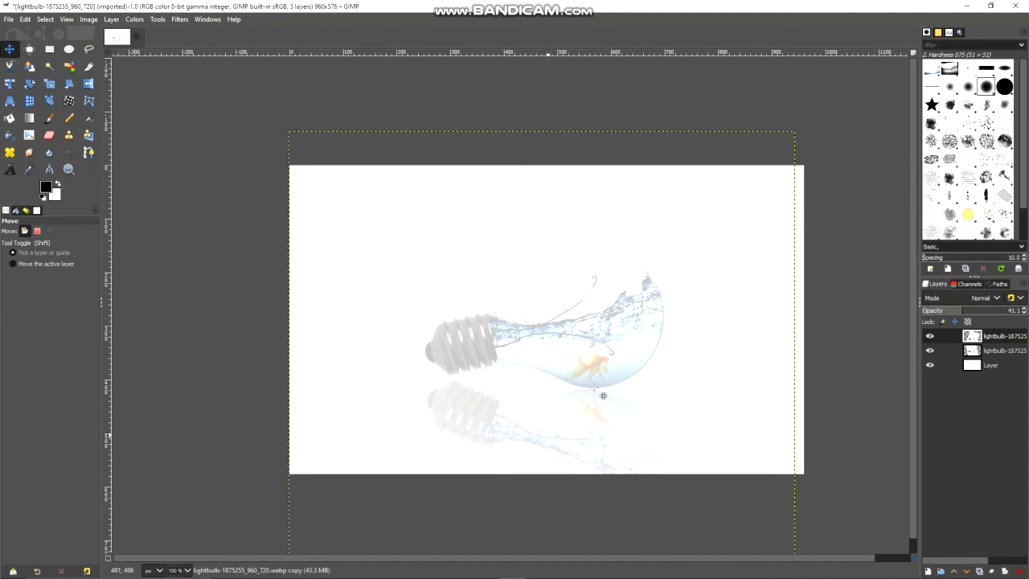
Apply a final 1.4-degree rotation and shift the reflection about 10 px left.
{"action": "left_click", "coordinate": [29, 86]}
{"action": "left_click", "coordinate": [505, 270]}
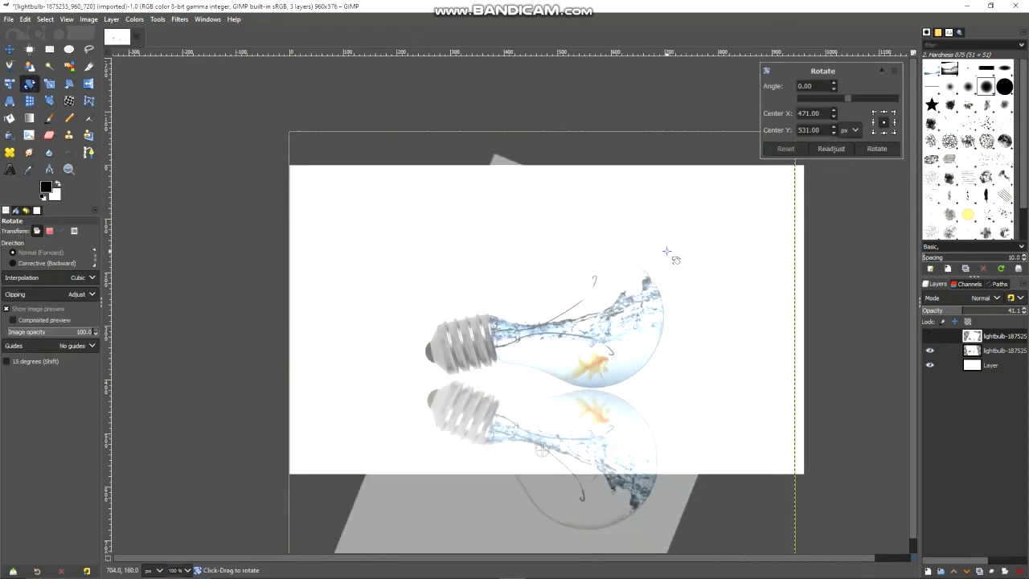
{"action": "left_click_drag", "start_coordinate": [667, 253], "coordinate": [672, 254]}
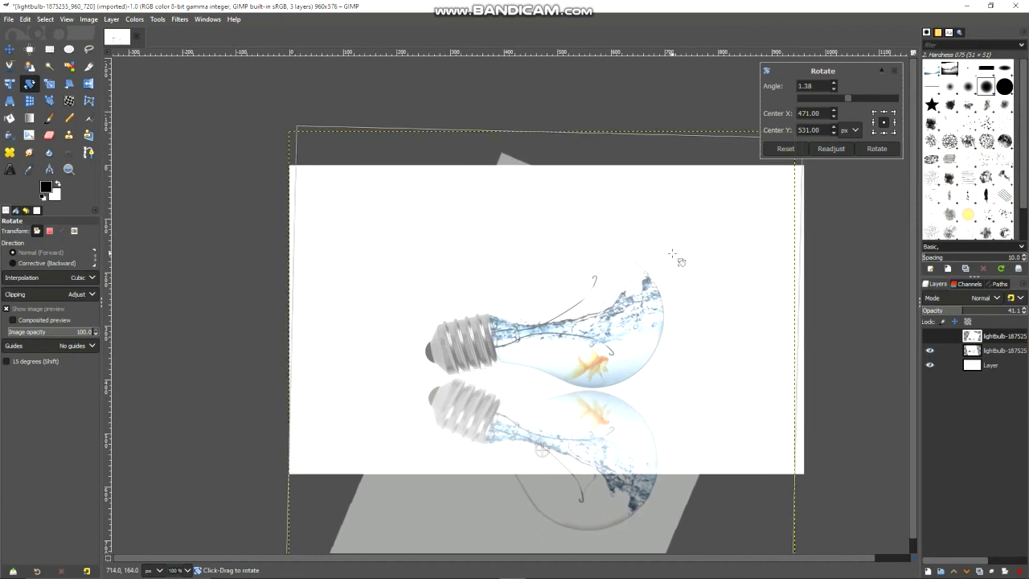
{"action": "left_click", "coordinate": [880, 148]}
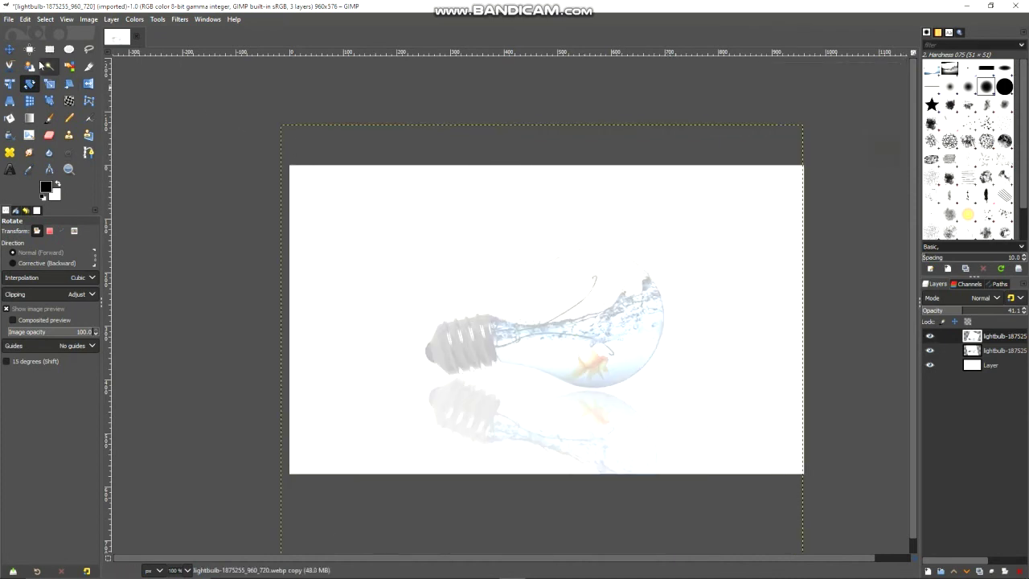
{"action": "left_click", "coordinate": [11, 49]}
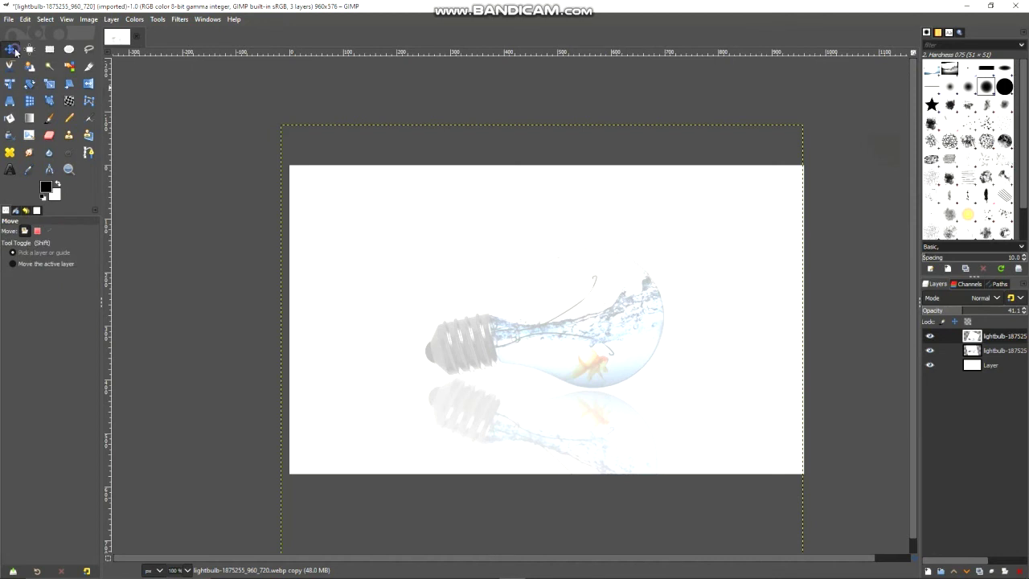
{"action": "left_click_drag", "start_coordinate": [581, 436], "coordinate": [574, 438]}
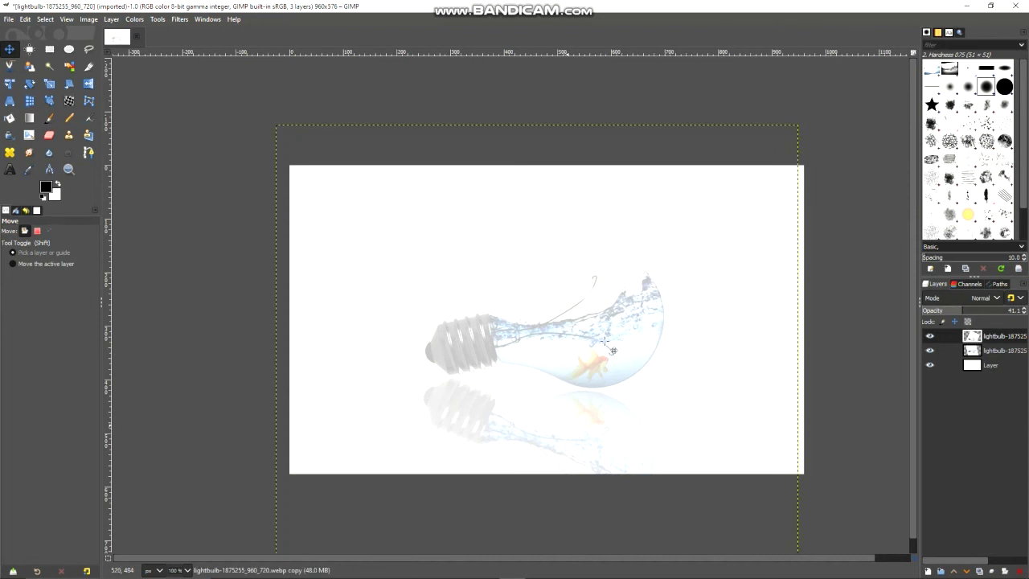
Erase the faded layer over the upright bulb using the 2. Hardness 100 brush.
{"action": "left_click", "coordinate": [49, 135]}
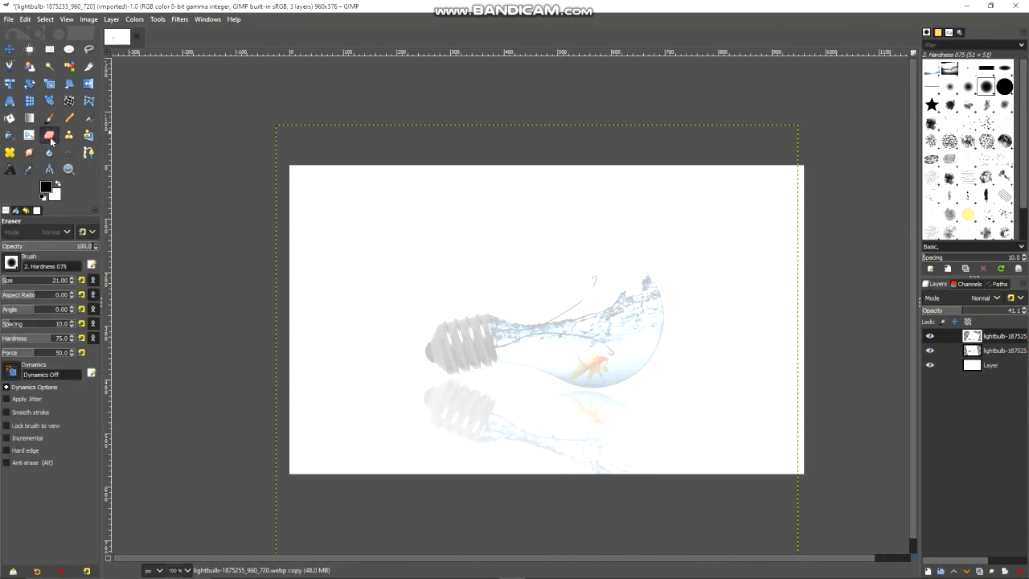
{"action": "left_click", "coordinate": [11, 263]}
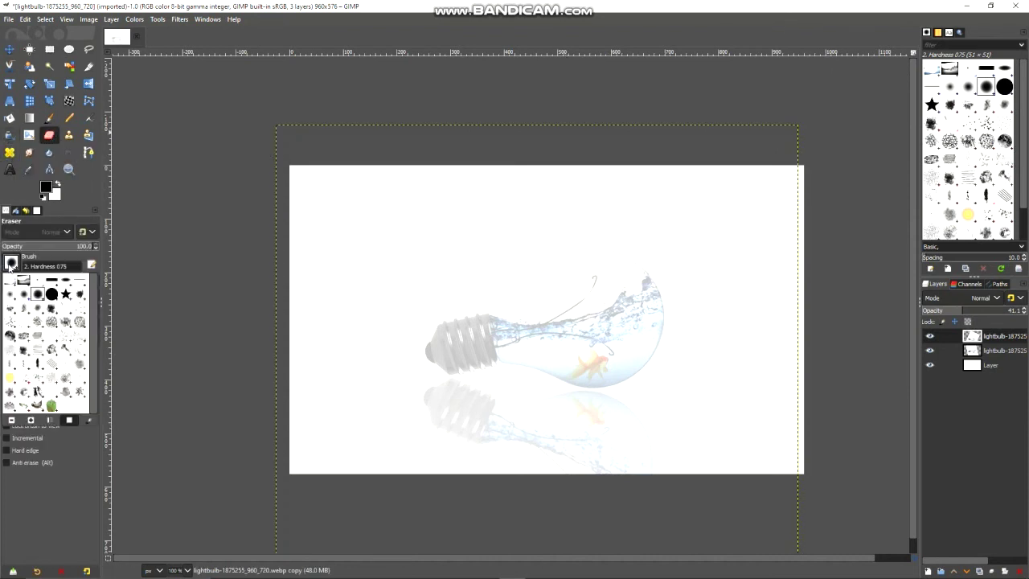
{"action": "left_click", "coordinate": [51, 294]}
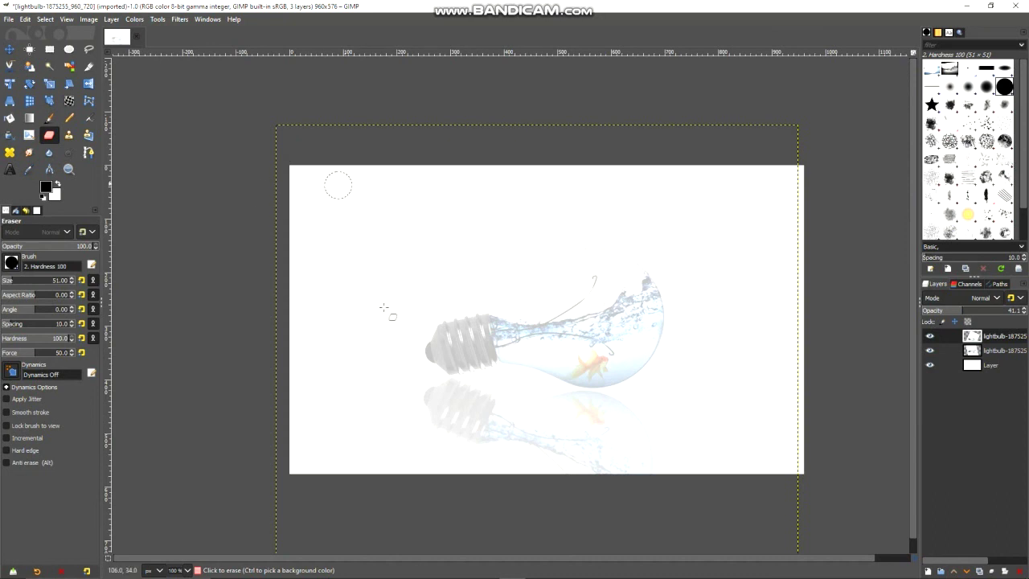
{"action": "mouse_move", "coordinate": [426, 342]}
{"action": "left_mouse_down"}
{"action": "mouse_move", "coordinate": [590, 309]}
{"action": "mouse_move", "coordinate": [597, 241]}
{"action": "mouse_move", "coordinate": [721, 275]}
{"action": "left_mouse_up"}
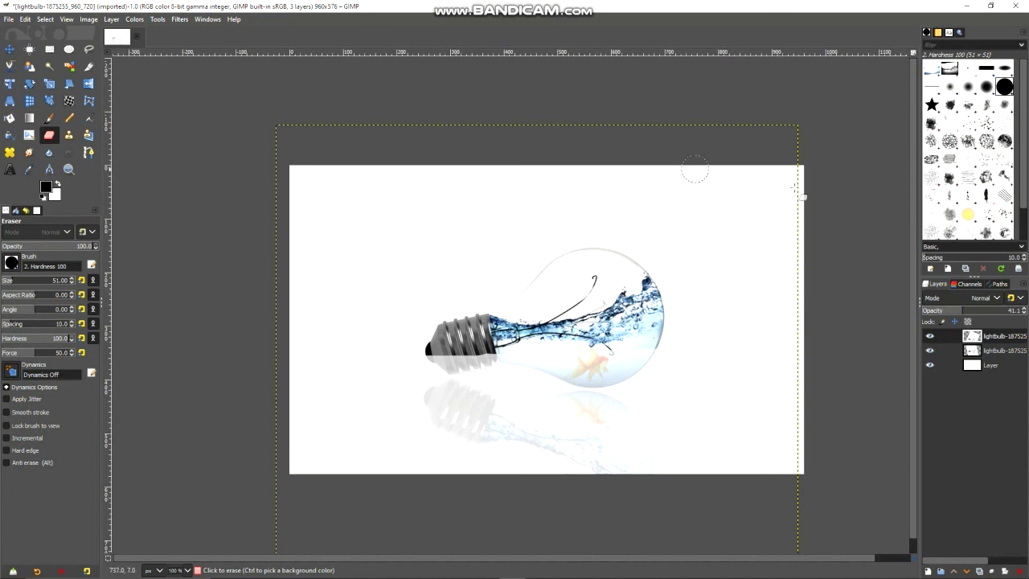
{"action": "mouse_move", "coordinate": [747, 314]}
{"action": "left_mouse_down"}
{"action": "mouse_move", "coordinate": [446, 355]}
{"action": "mouse_move", "coordinate": [294, 338]}
{"action": "left_mouse_up"}
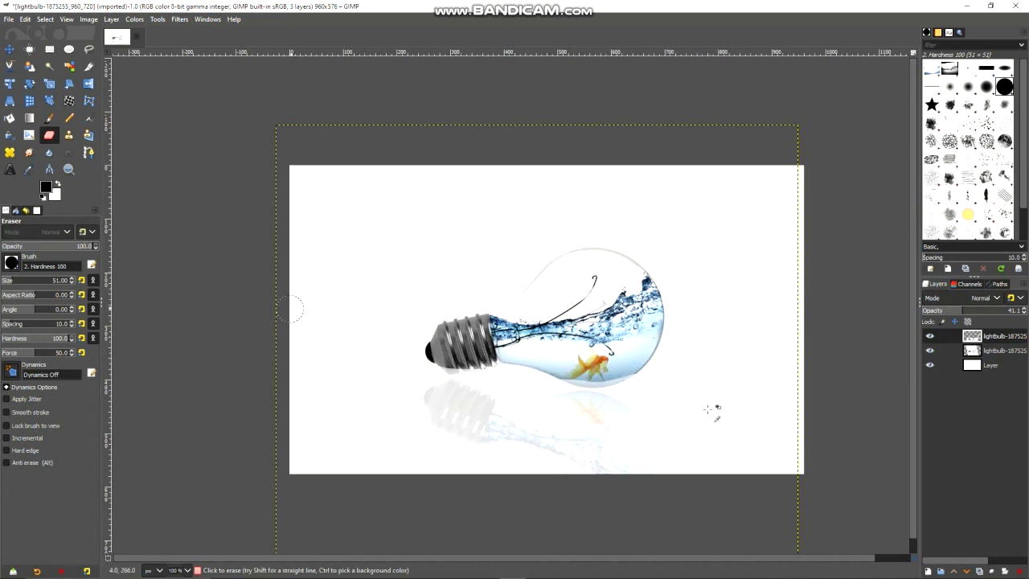
{"action": "scroll", "coordinate": [711, 410], "scroll_direction": "up", "scroll_amount": 1, "text": "ctrl"}
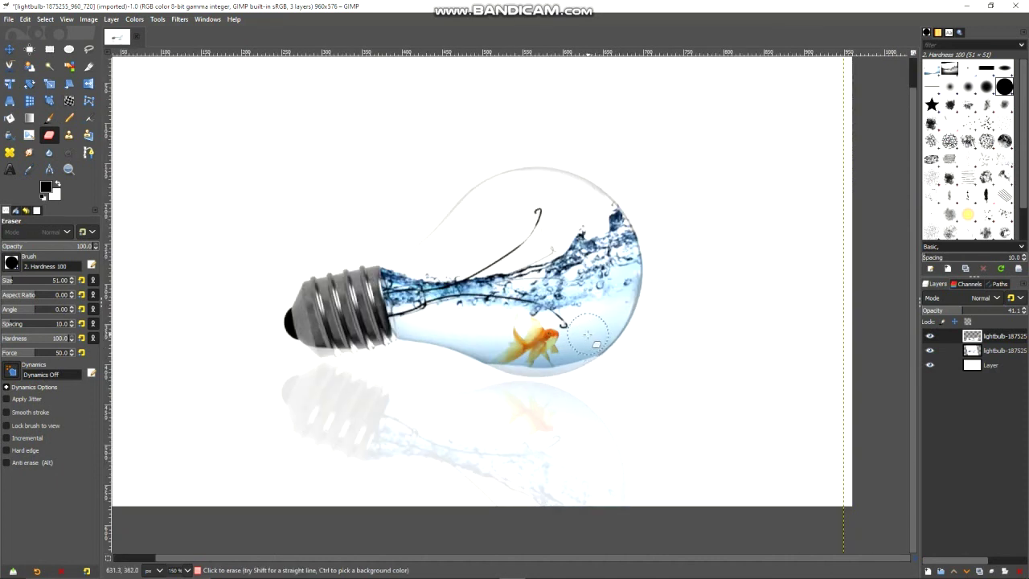
{"action": "mouse_move", "coordinate": [587, 334]}
{"action": "left_mouse_down"}
{"action": "mouse_move", "coordinate": [528, 356]}
{"action": "mouse_move", "coordinate": [553, 365]}
{"action": "mouse_move", "coordinate": [294, 329]}
{"action": "mouse_move", "coordinate": [293, 315]}
{"action": "mouse_move", "coordinate": [425, 294]}
{"action": "mouse_move", "coordinate": [566, 341]}
{"action": "mouse_move", "coordinate": [636, 307]}
{"action": "left_mouse_up"}
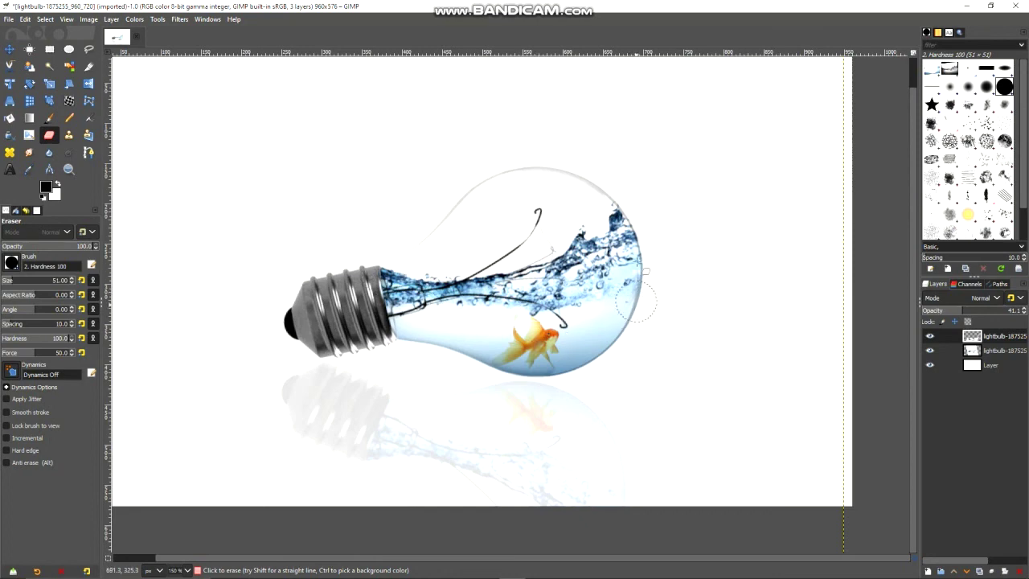
{"action": "mouse_move", "coordinate": [637, 263]}
{"action": "left_mouse_down"}
{"action": "mouse_move", "coordinate": [618, 215]}
{"action": "mouse_move", "coordinate": [495, 218]}
{"action": "left_mouse_up"}
{"action": "scroll", "coordinate": [746, 299], "scroll_direction": "down", "scroll_amount": 1}
Erase the reflected splash, fish and water using the softer 2. Hardness 075 brush.
{"action": "left_click", "coordinate": [13, 263]}
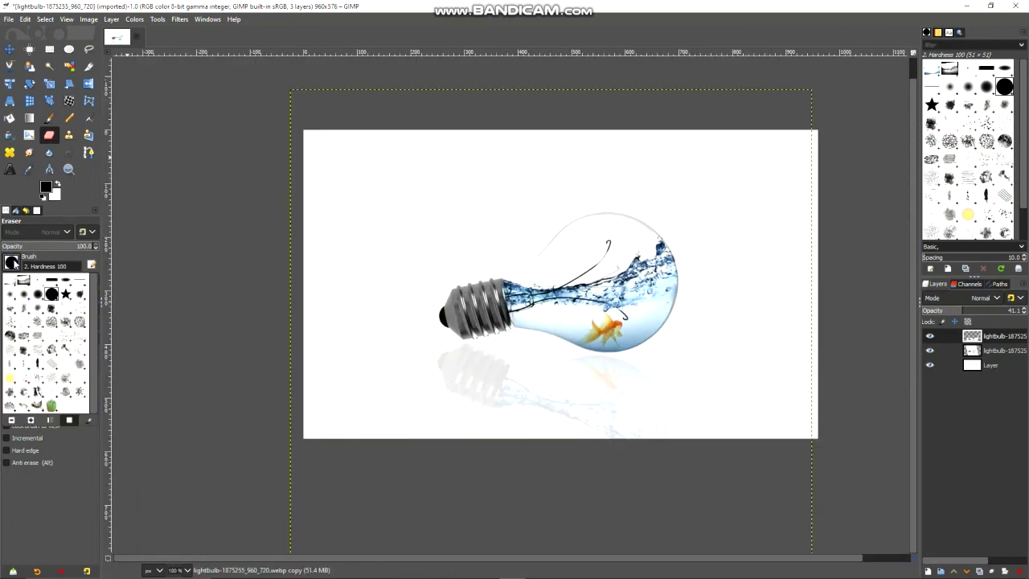
{"action": "left_click", "coordinate": [36, 293]}
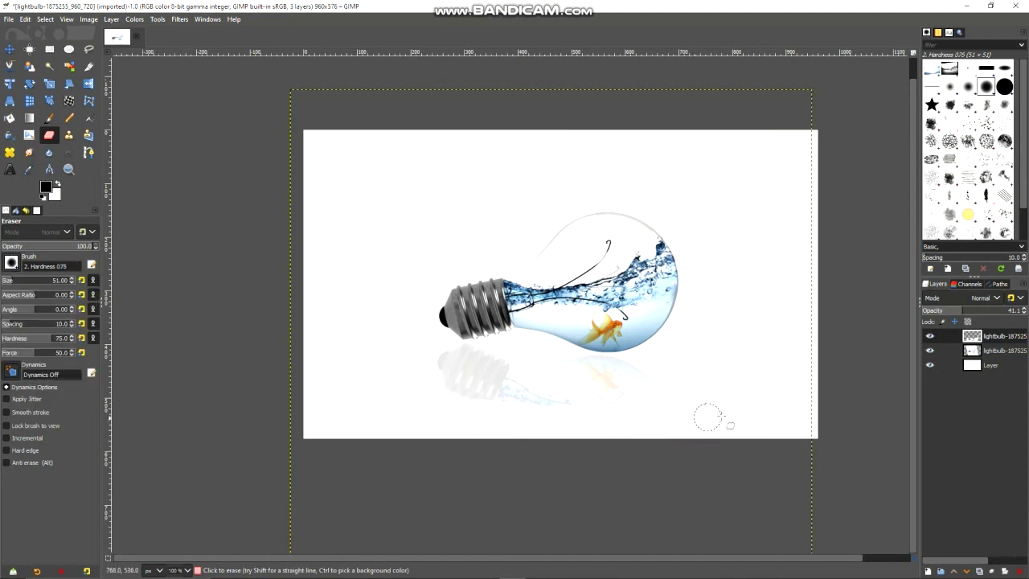
{"action": "scroll", "coordinate": [683, 406], "scroll_direction": "up", "scroll_amount": 1}
{"action": "mouse_move", "coordinate": [418, 505]}
{"action": "left_mouse_down"}
{"action": "mouse_move", "coordinate": [585, 551]}
{"action": "mouse_move", "coordinate": [514, 482]}
{"action": "mouse_move", "coordinate": [365, 458]}
{"action": "mouse_move", "coordinate": [458, 466]}
{"action": "mouse_move", "coordinate": [312, 455]}
{"action": "mouse_move", "coordinate": [528, 459]}
{"action": "left_mouse_up"}
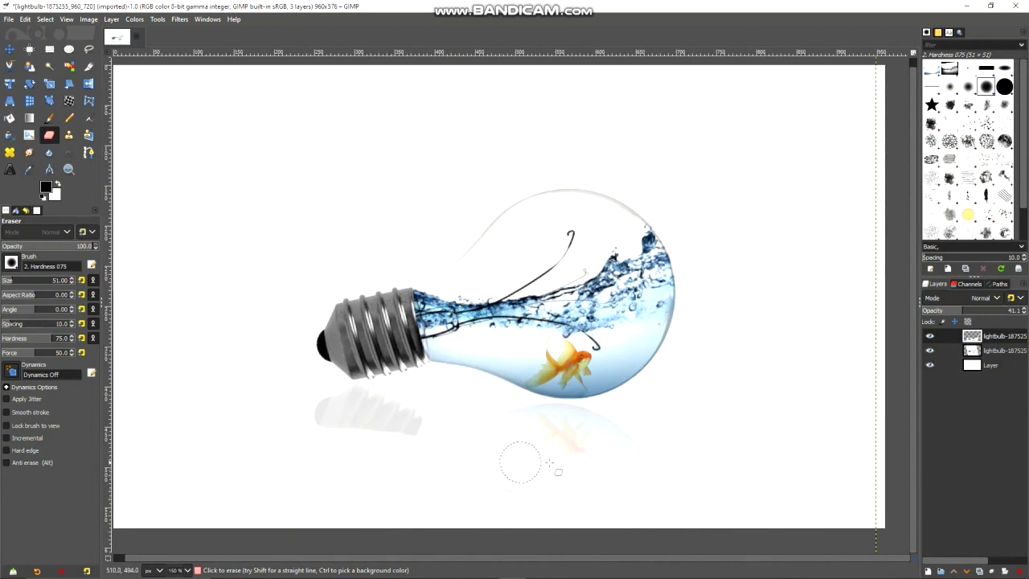
{"action": "mouse_move", "coordinate": [665, 451]}
{"action": "left_mouse_down"}
{"action": "mouse_move", "coordinate": [273, 438]}
{"action": "mouse_move", "coordinate": [468, 441]}
{"action": "left_mouse_up"}
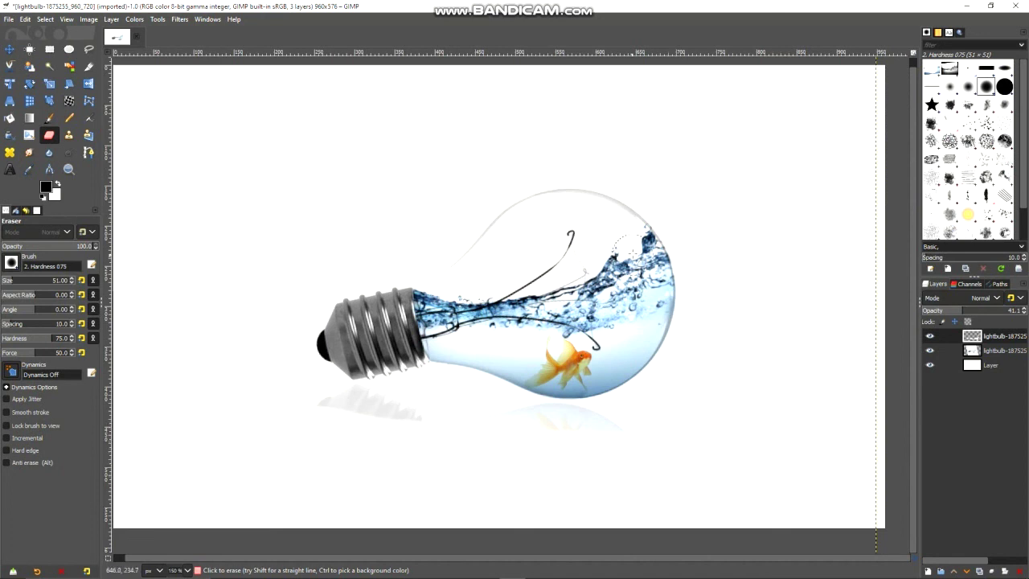
{"action": "scroll", "coordinate": [723, 298], "scroll_direction": "down", "scroll_amount": 1}
{"action": "scroll", "coordinate": [721, 299], "scroll_direction": "up", "scroll_amount": 1}
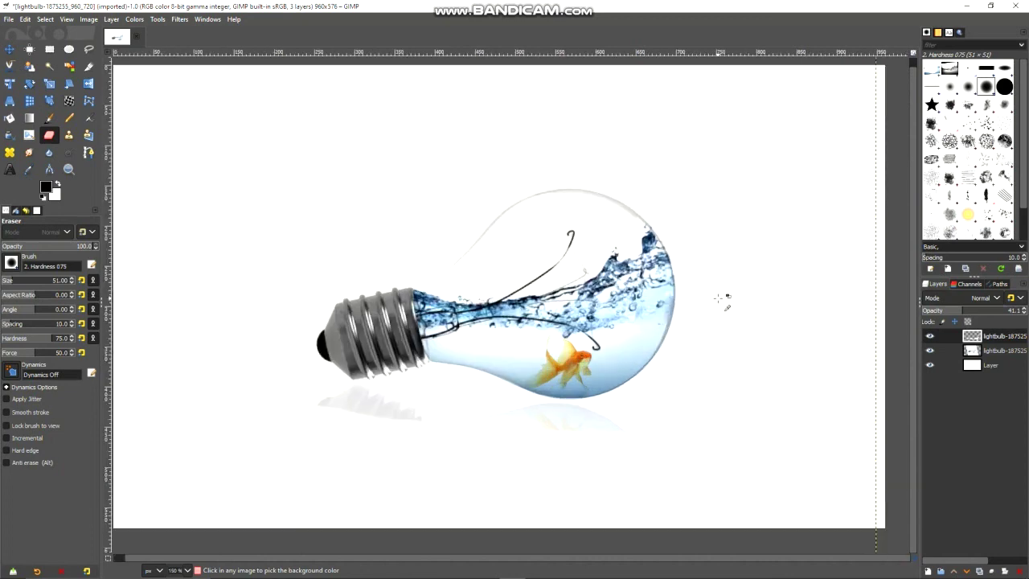